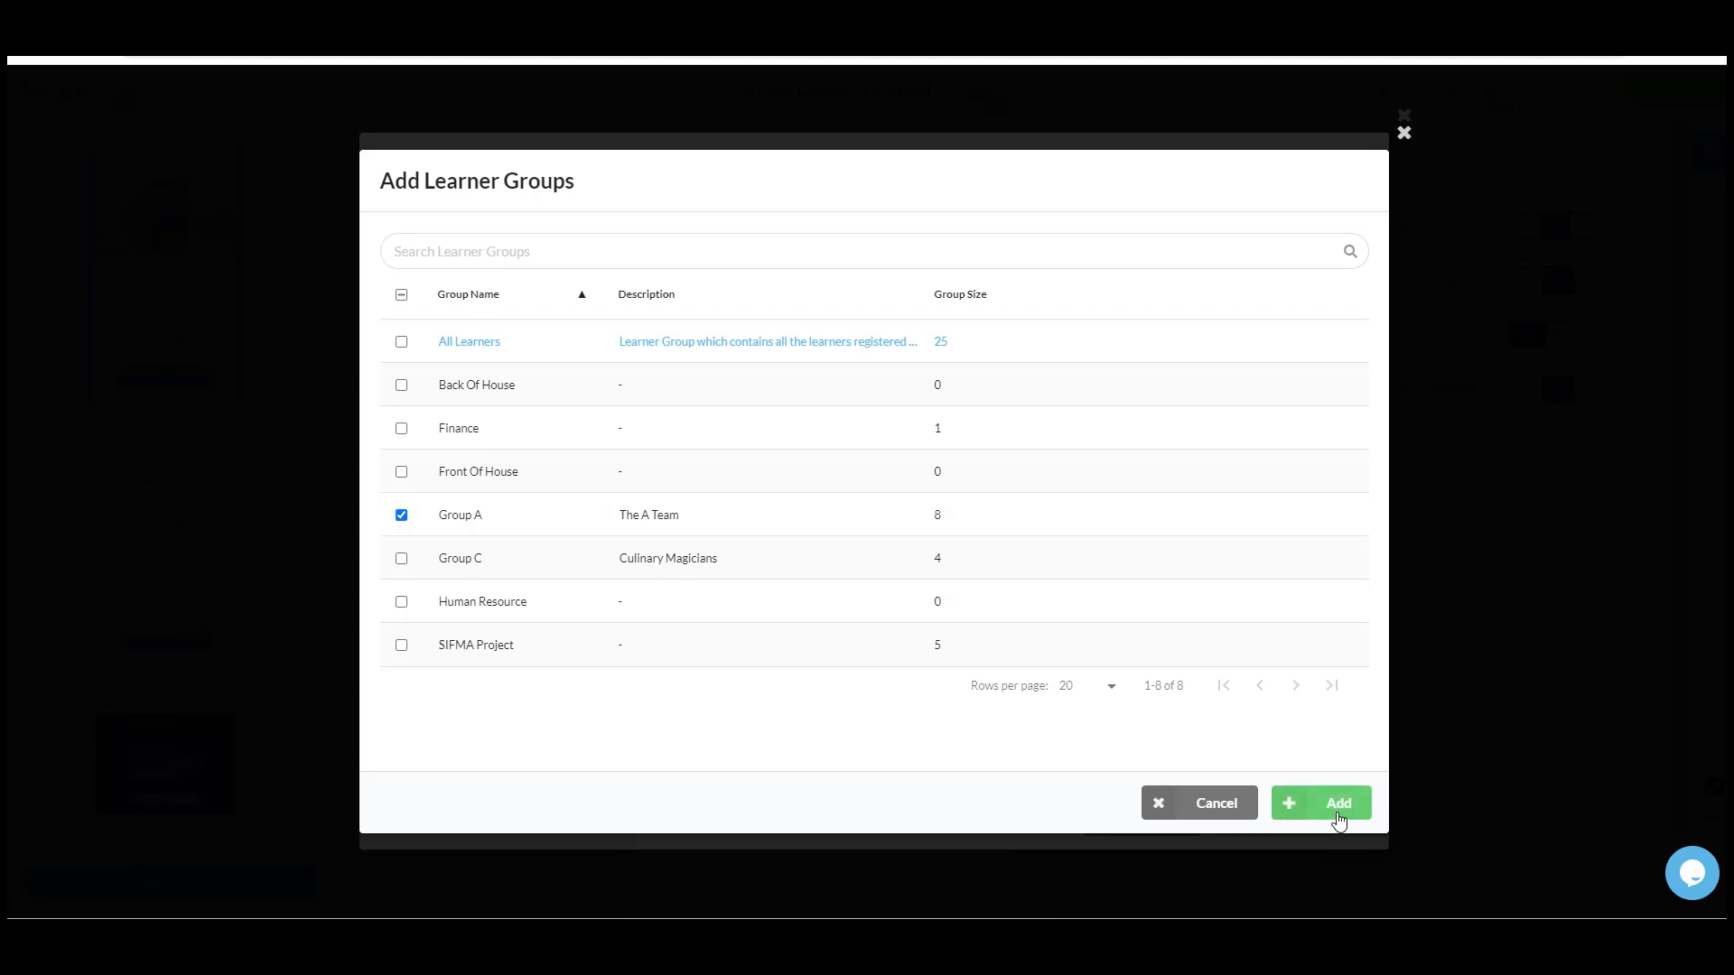
- Add the Group A learner group to the module, save the learner changes, and publish the module
left_click(1333, 803)
left_click(1300, 889)
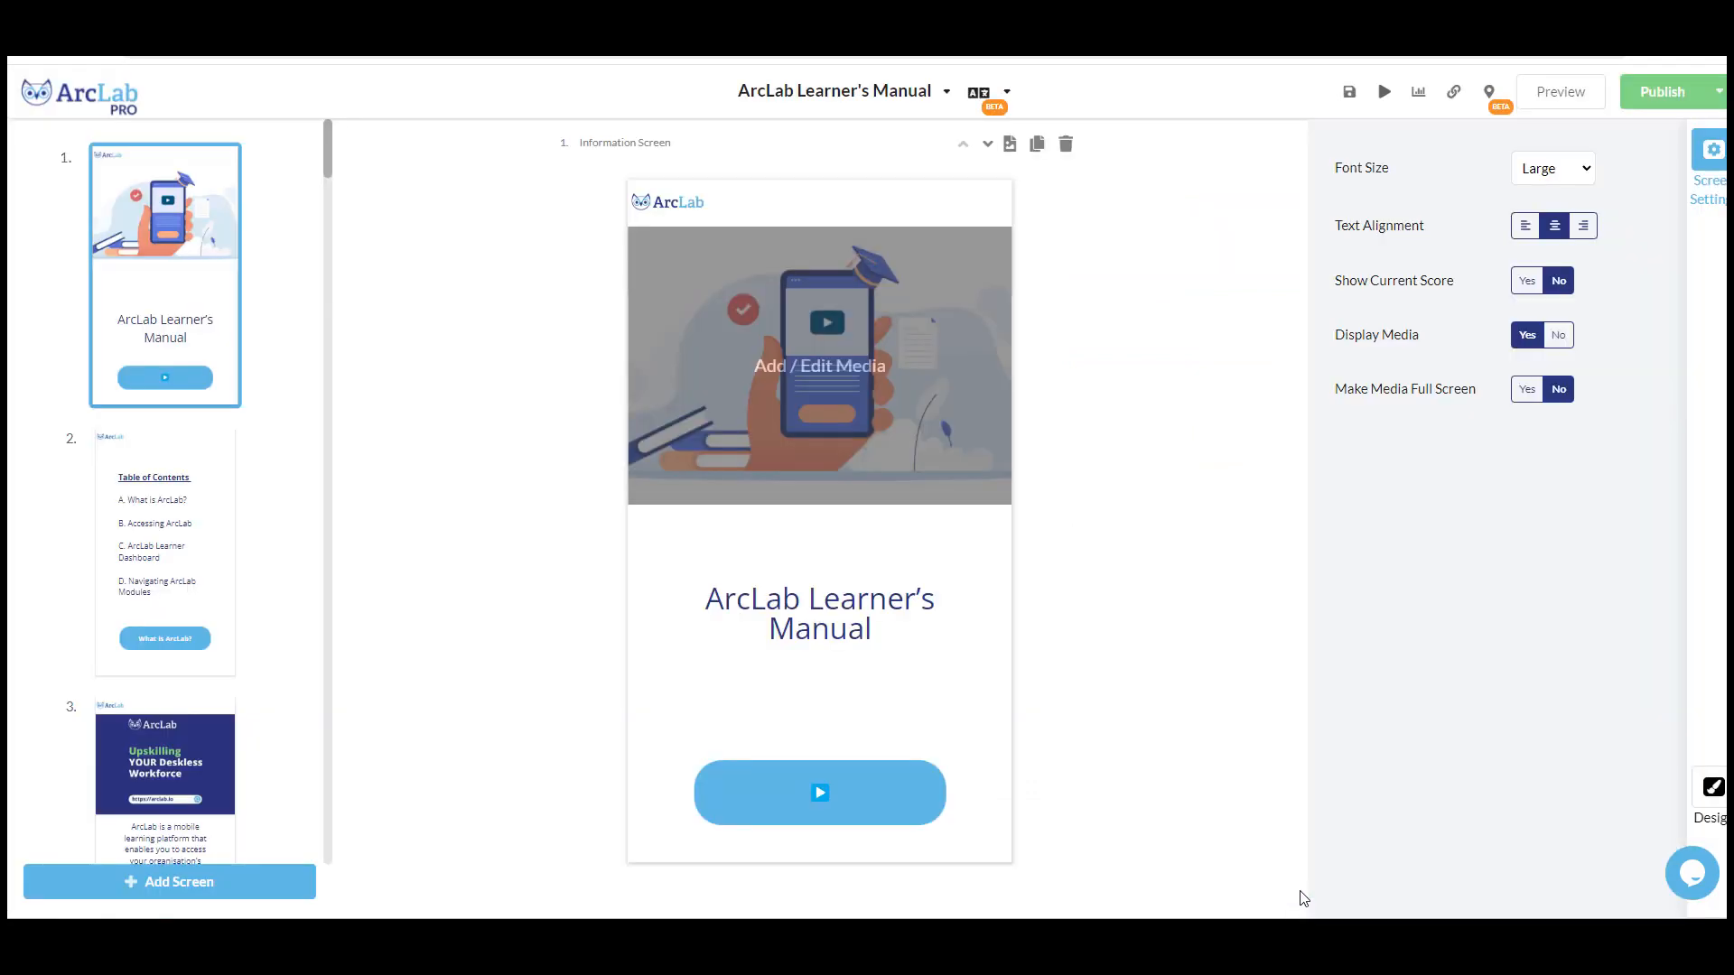
left_click(1660, 97)
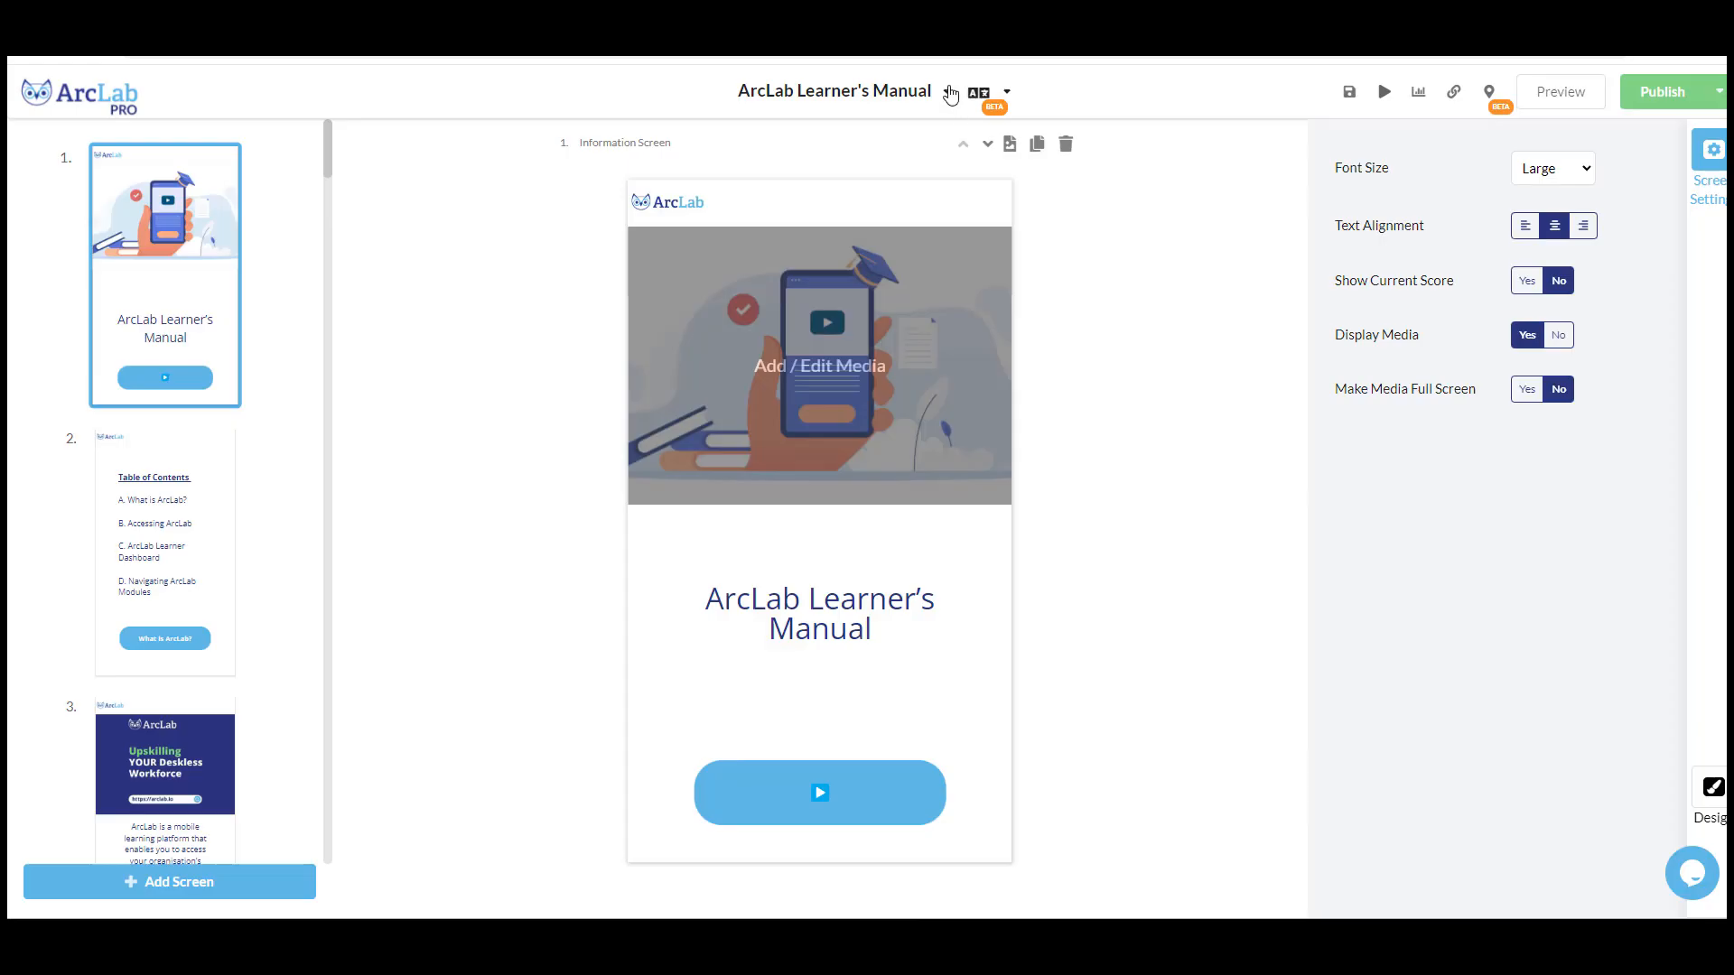
- Invite the selected individual learner to the ArcLab Learner's Manual module by SMS/email with the message "Upskill your team with ArcLab!"
left_click(950, 93)
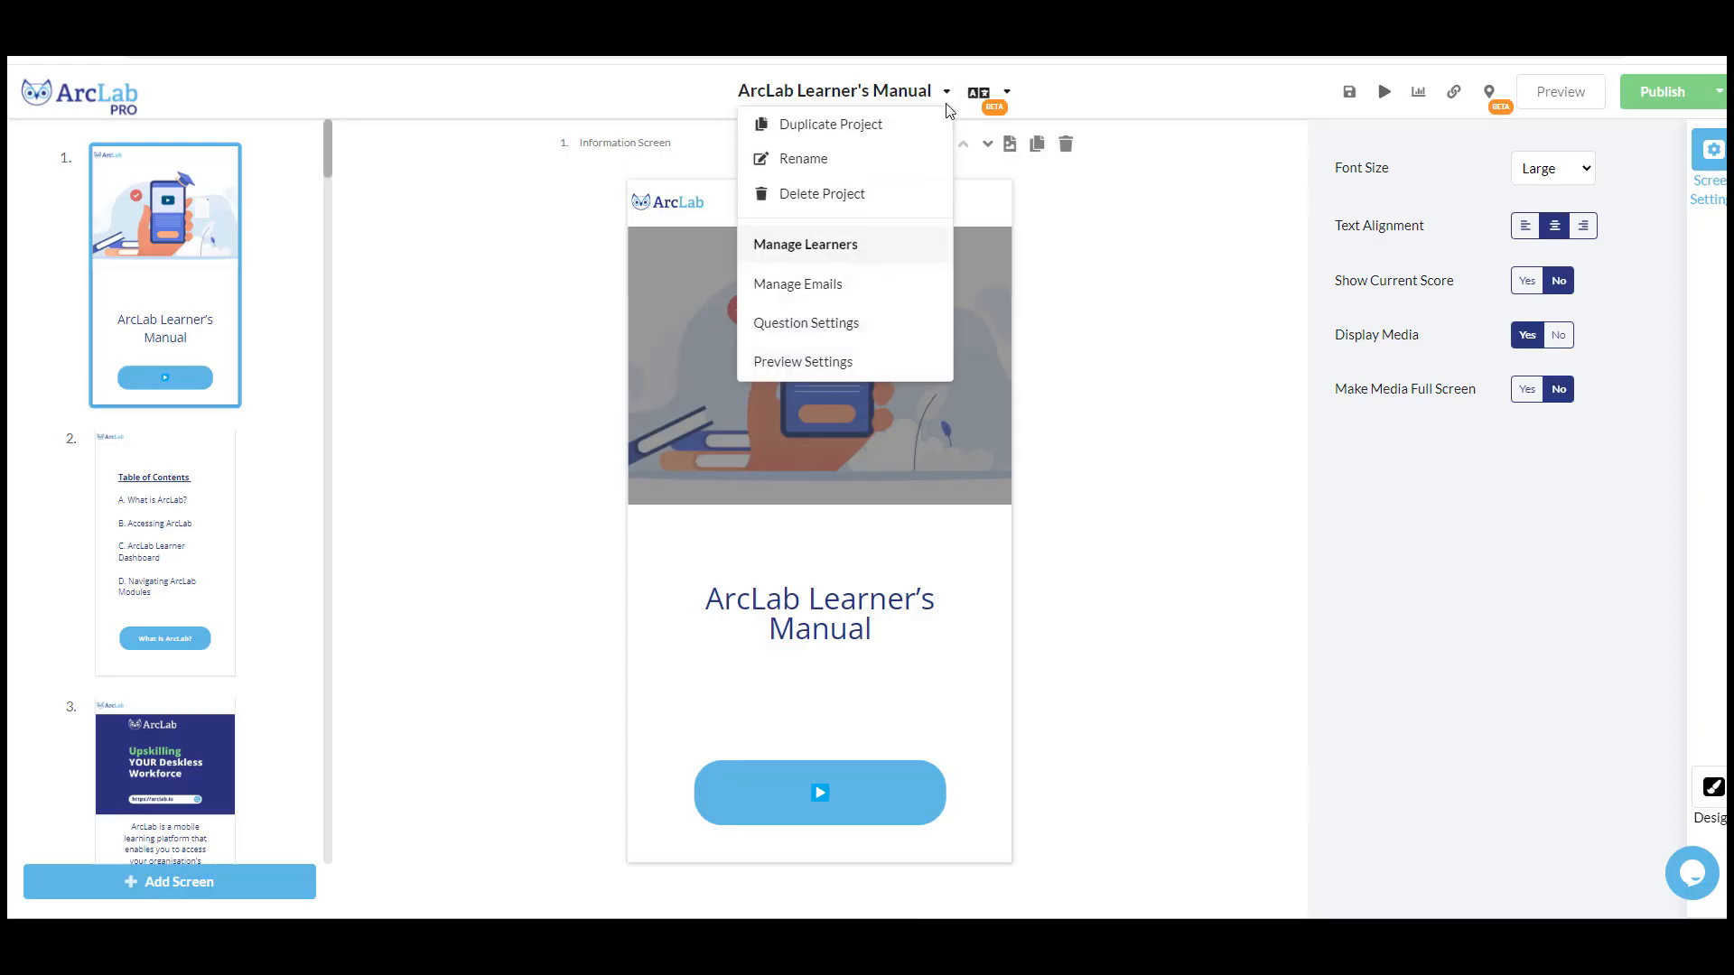
left_click(791, 244)
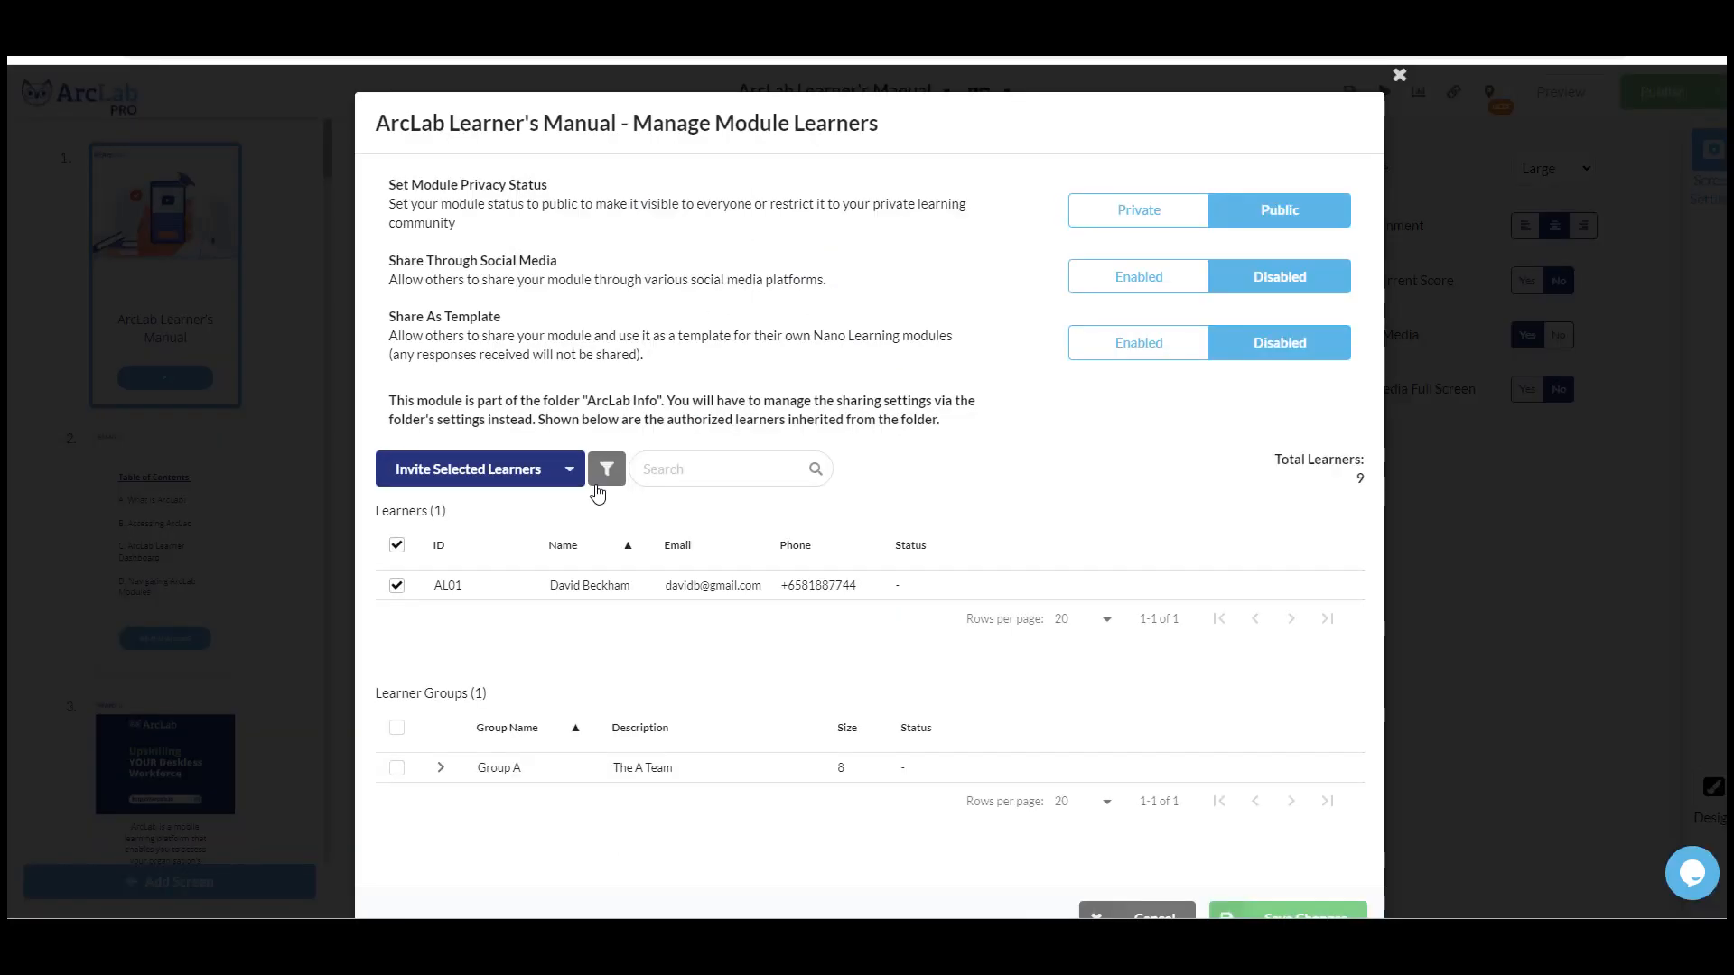
mouse_move(435, 484)
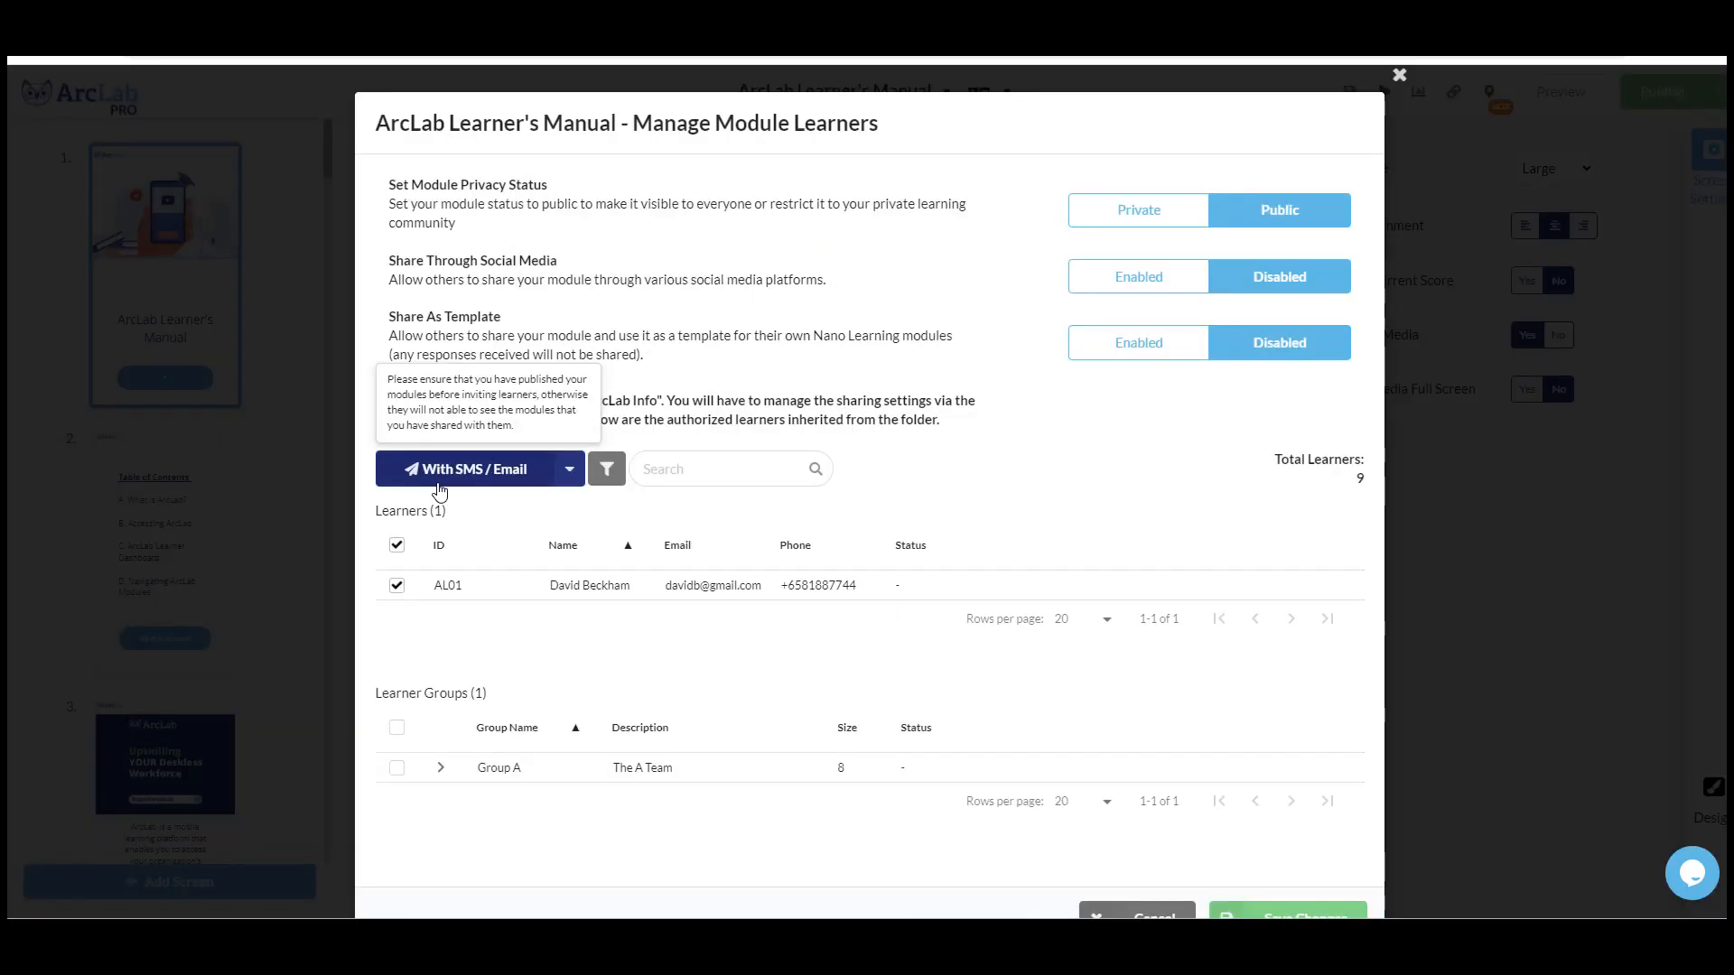
left_click(542, 484)
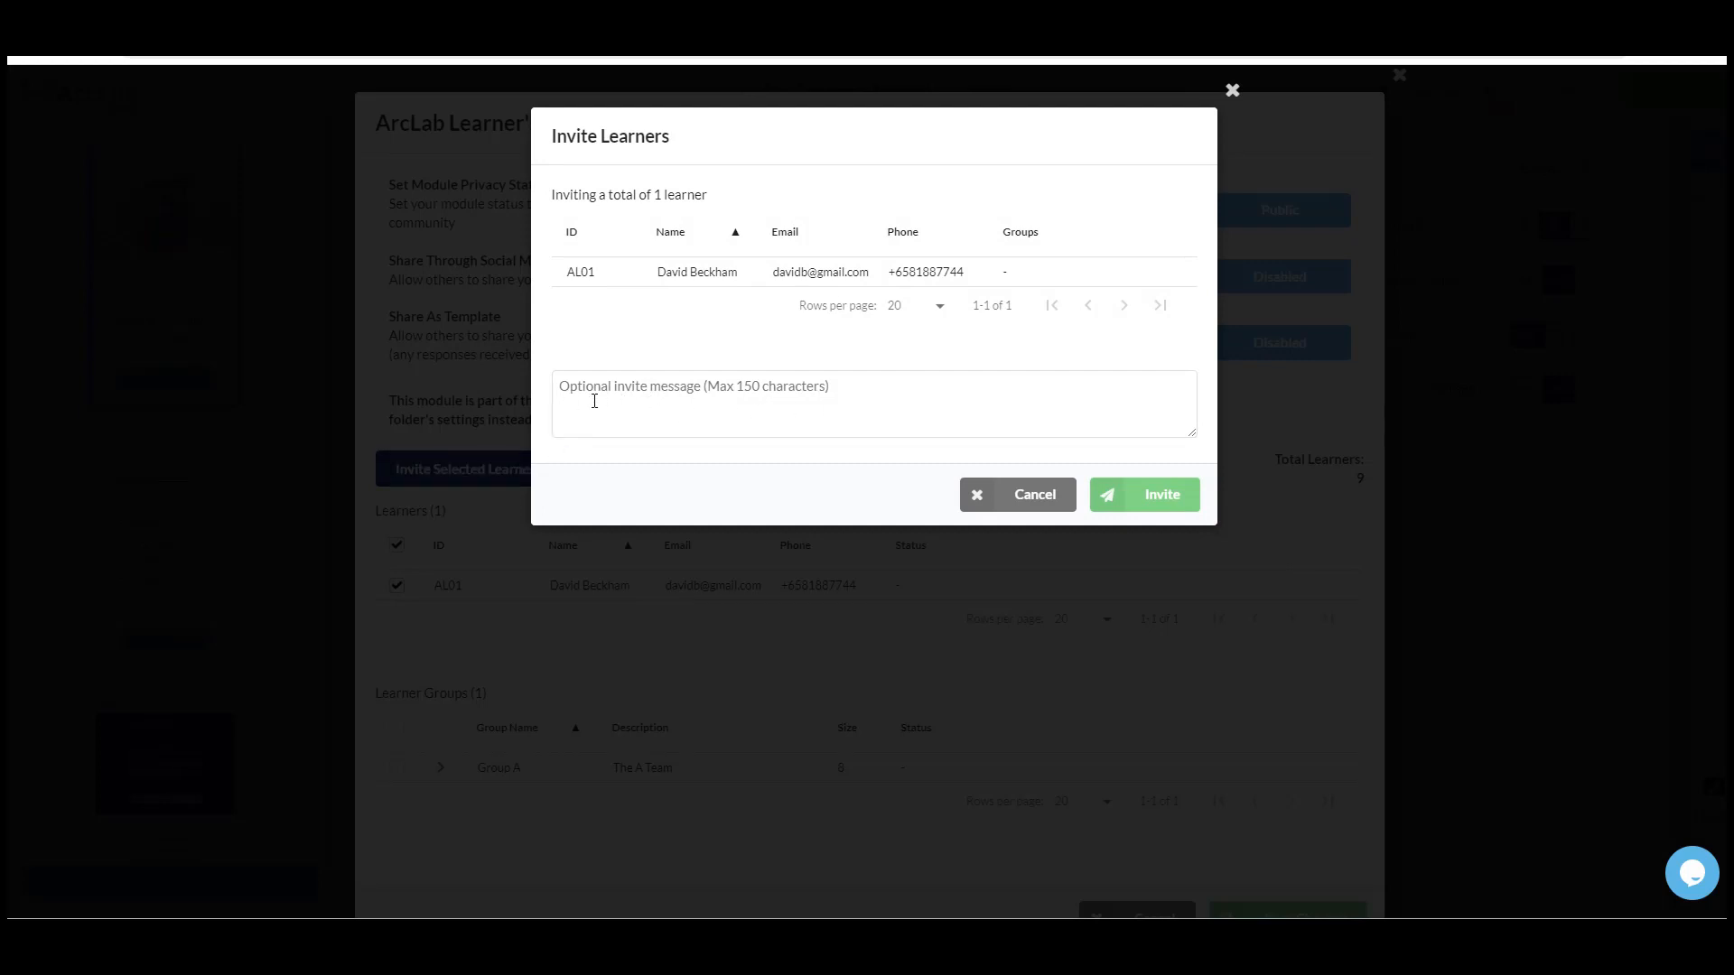
left_click(554, 389)
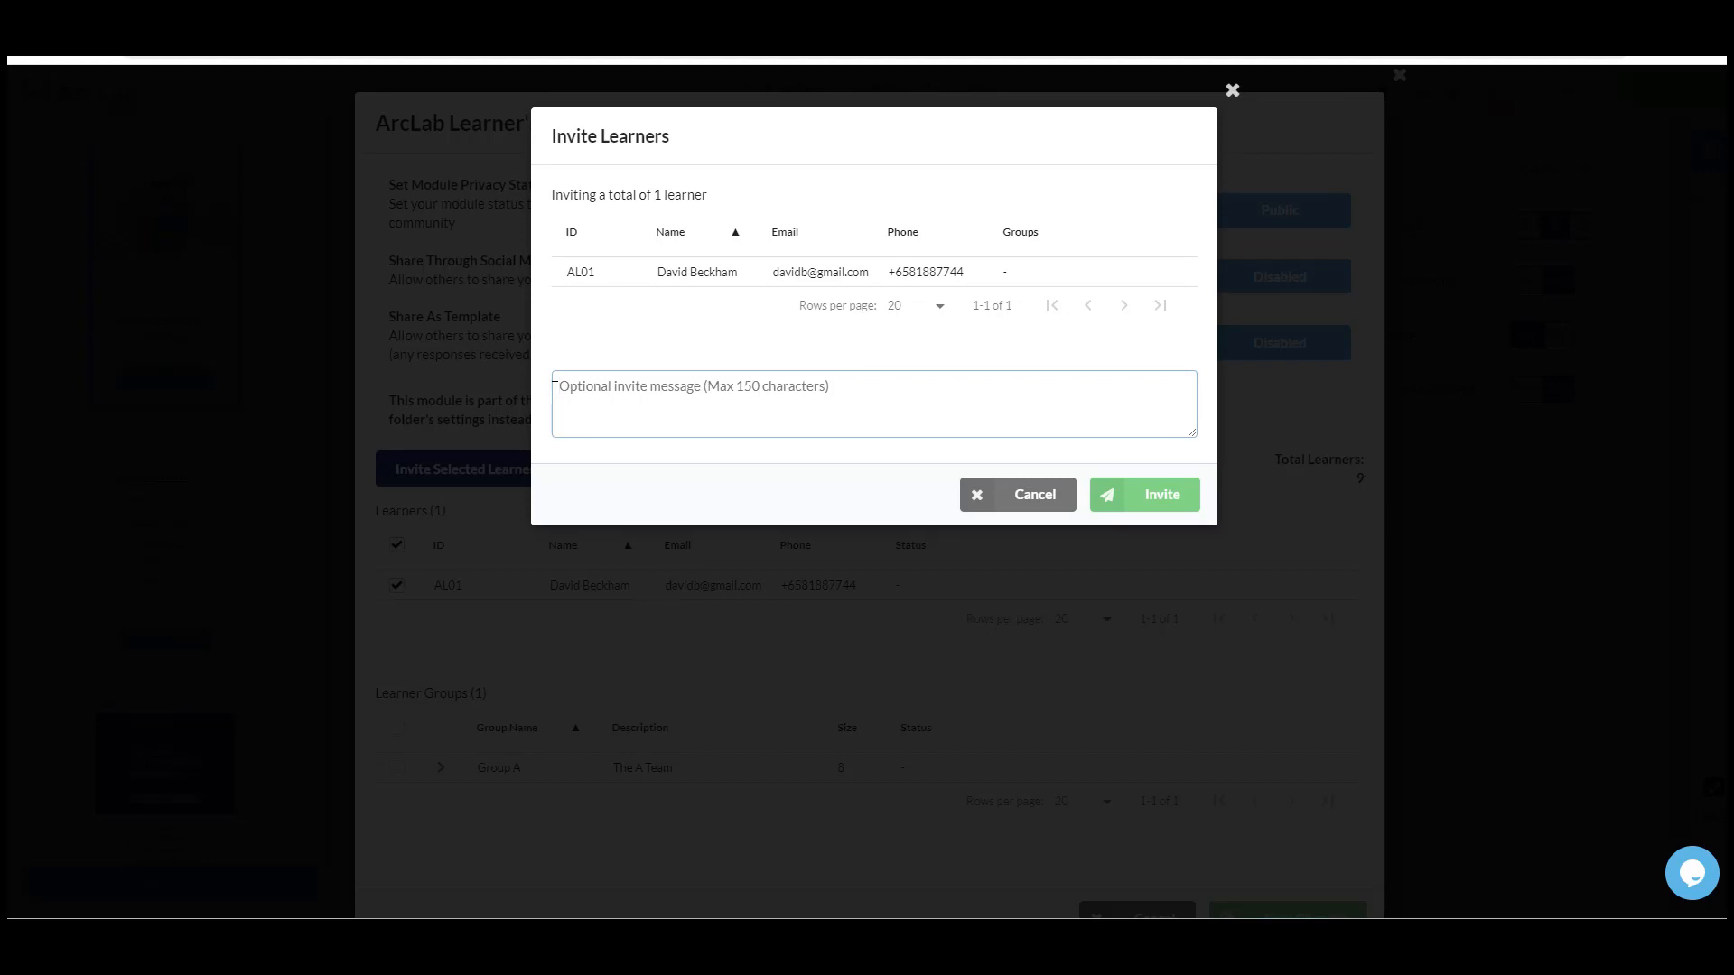
type("Upskill your team with ArcLab!")
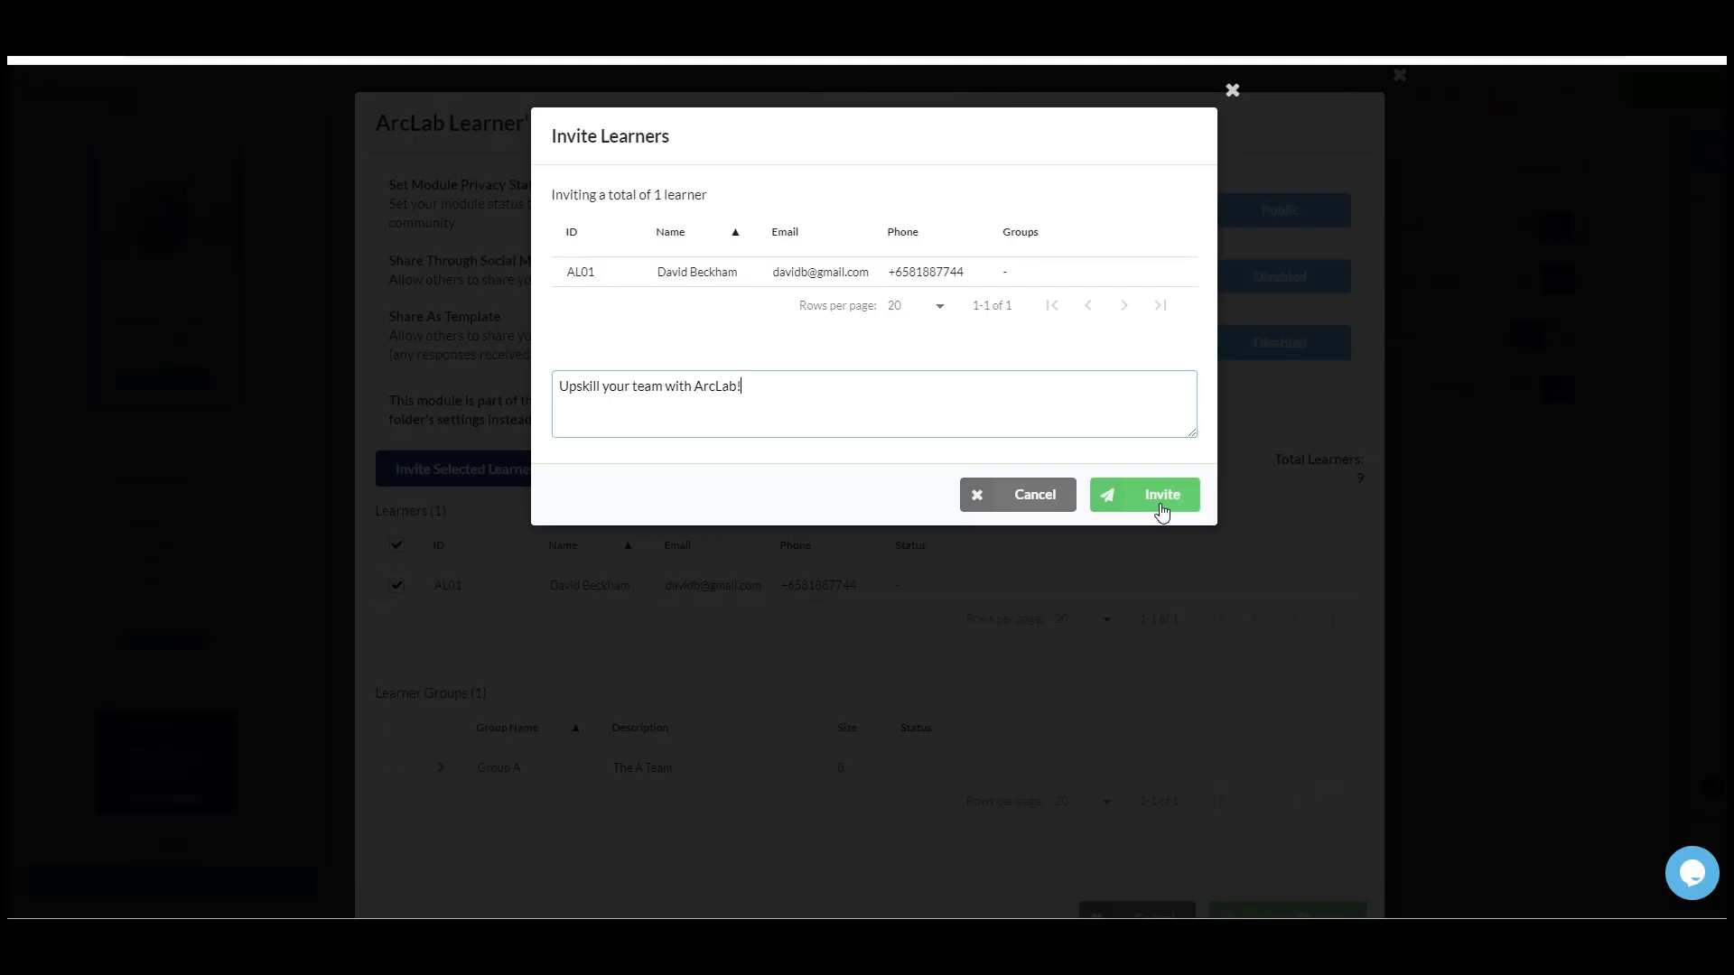
left_click(1162, 495)
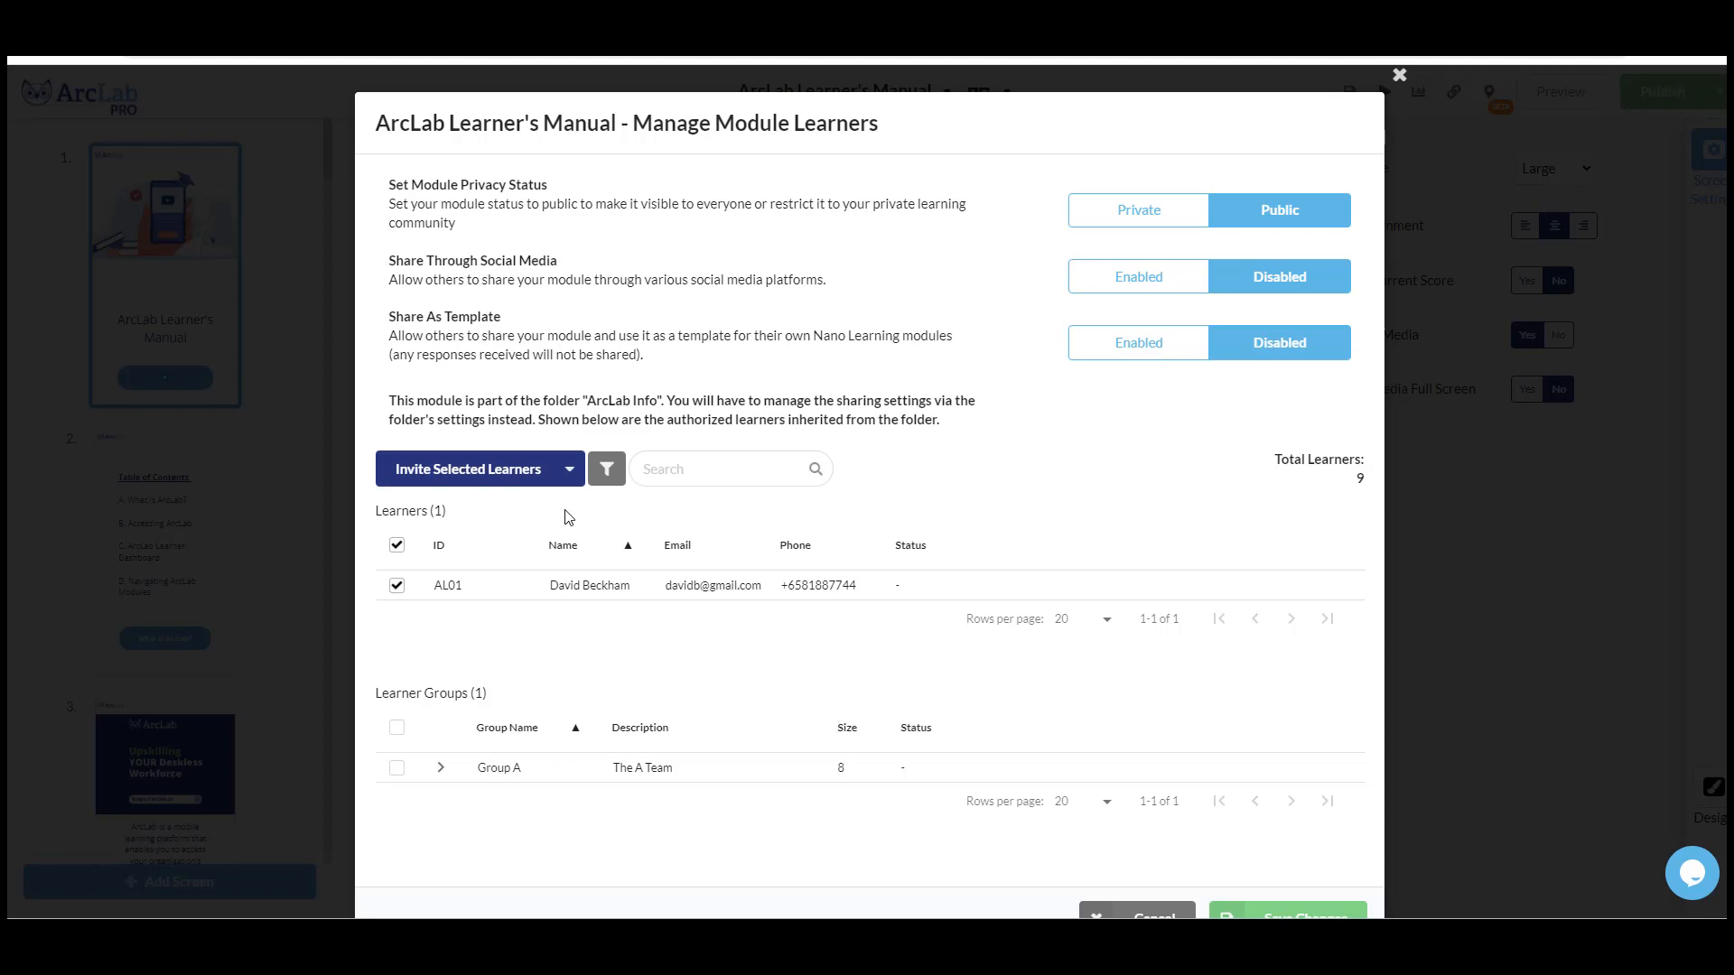
- Schedule an invite for the selected learner on 8 January 2024 at 10:30 AM
left_click(571, 470)
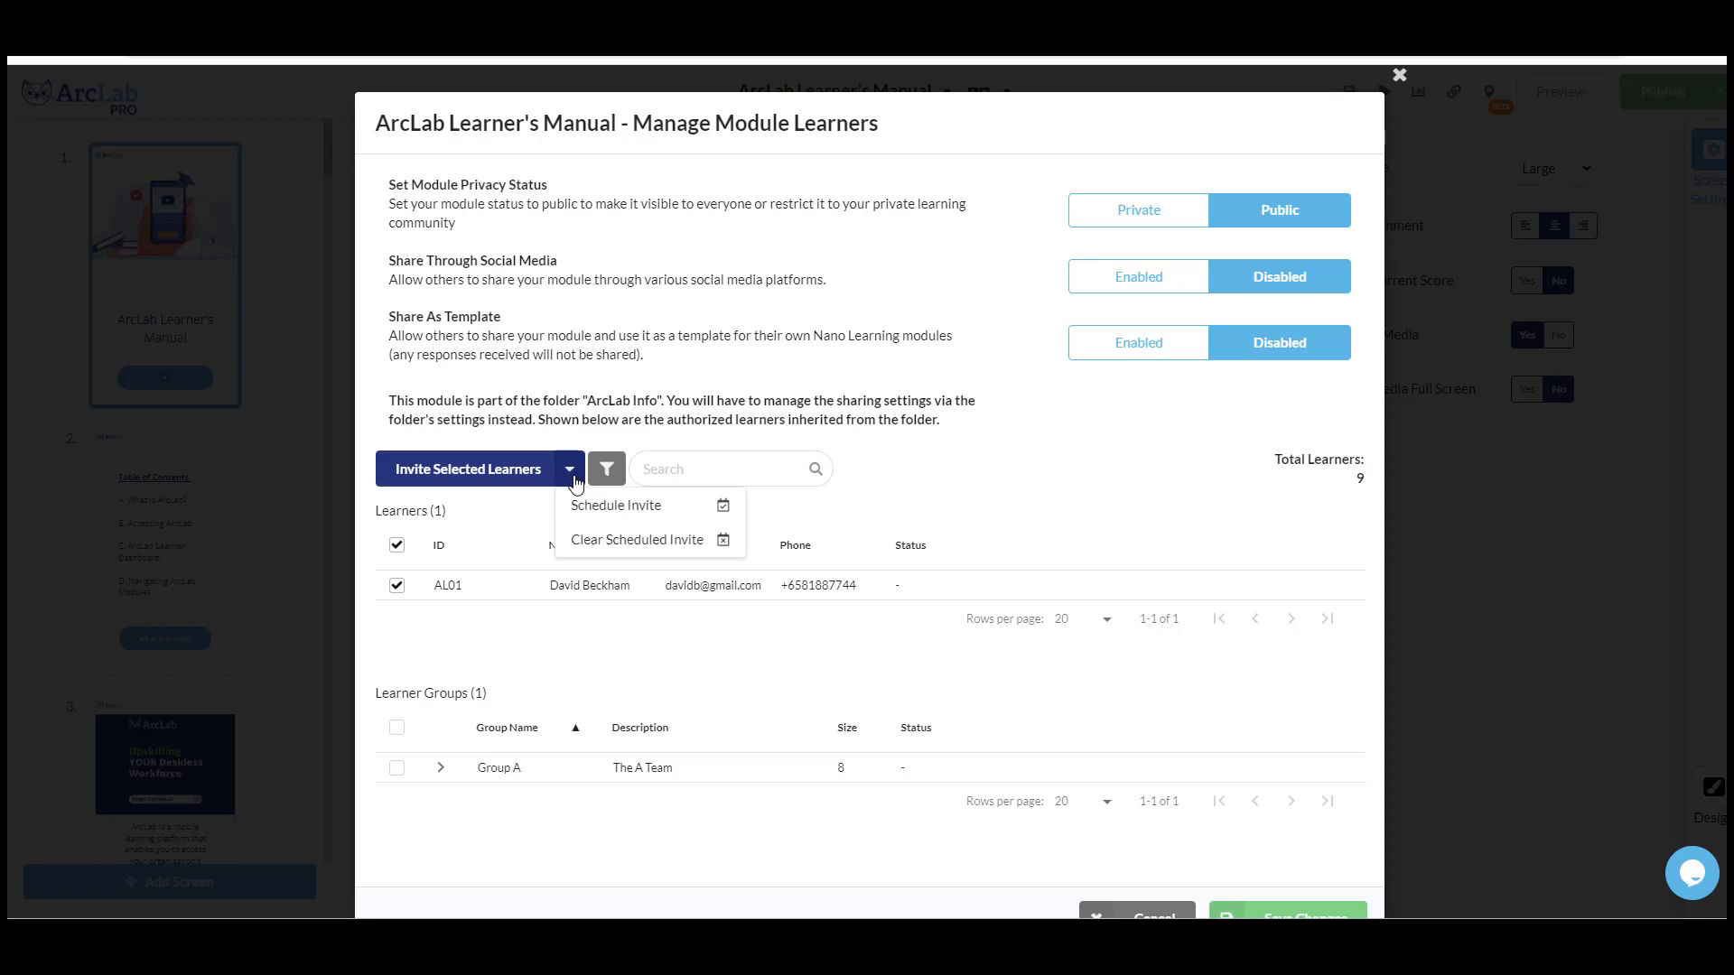
left_click(652, 512)
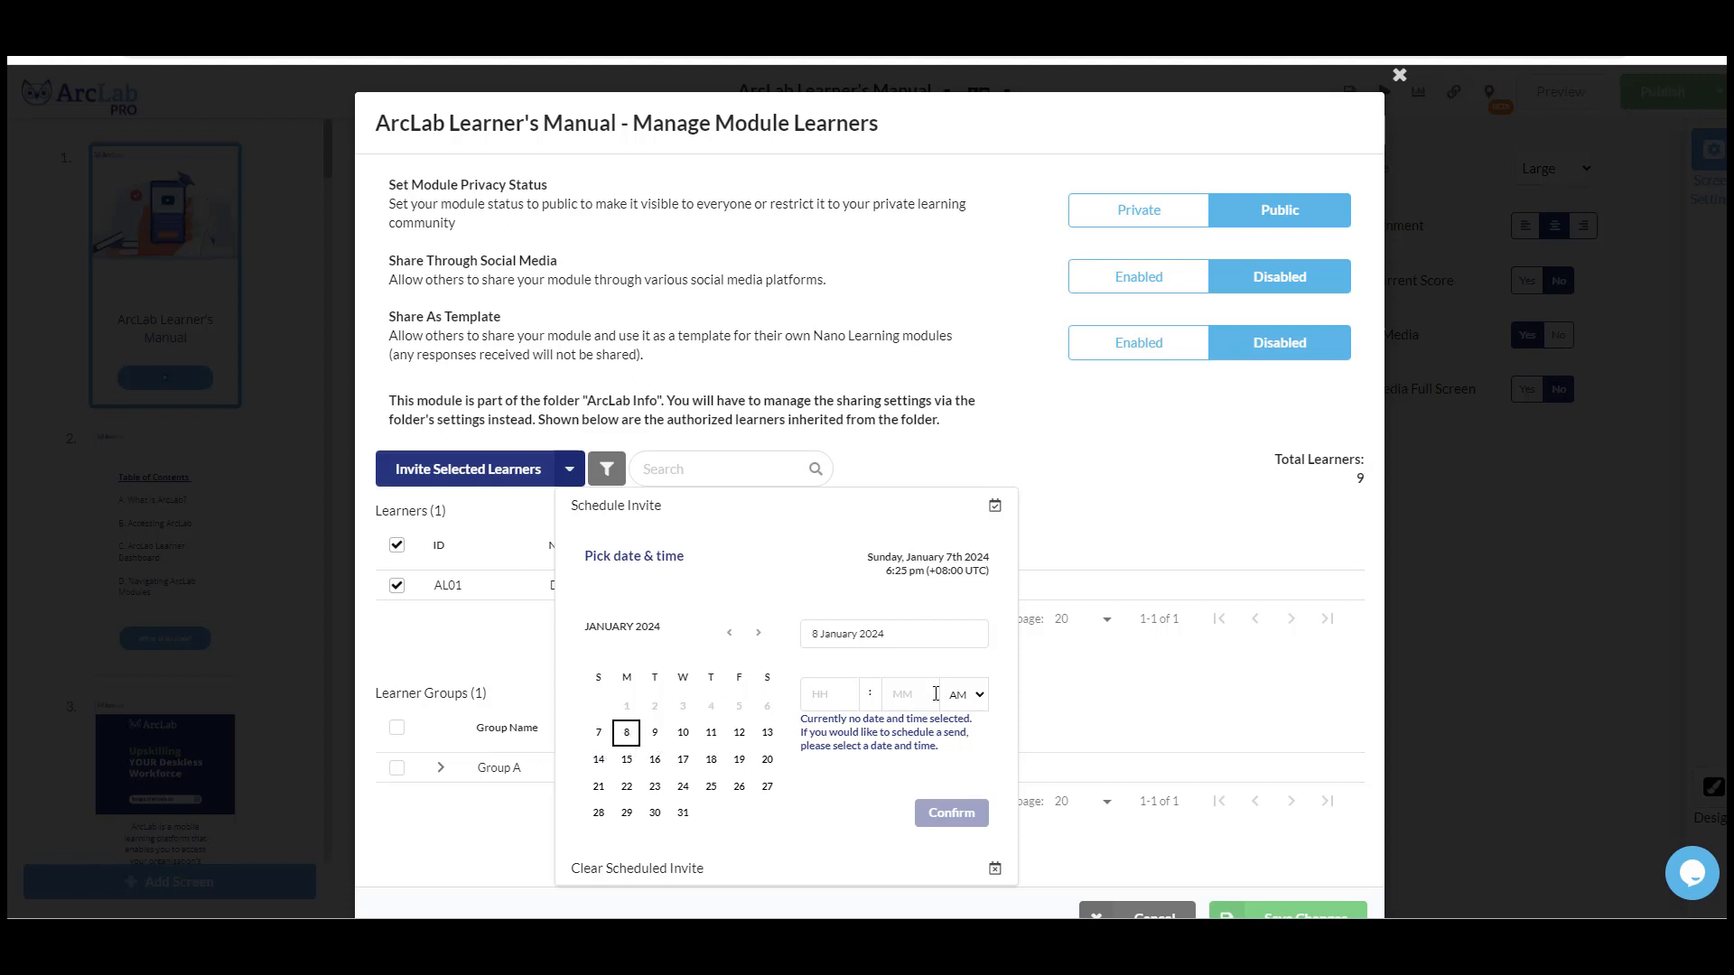
left_click(838, 698)
type("10")
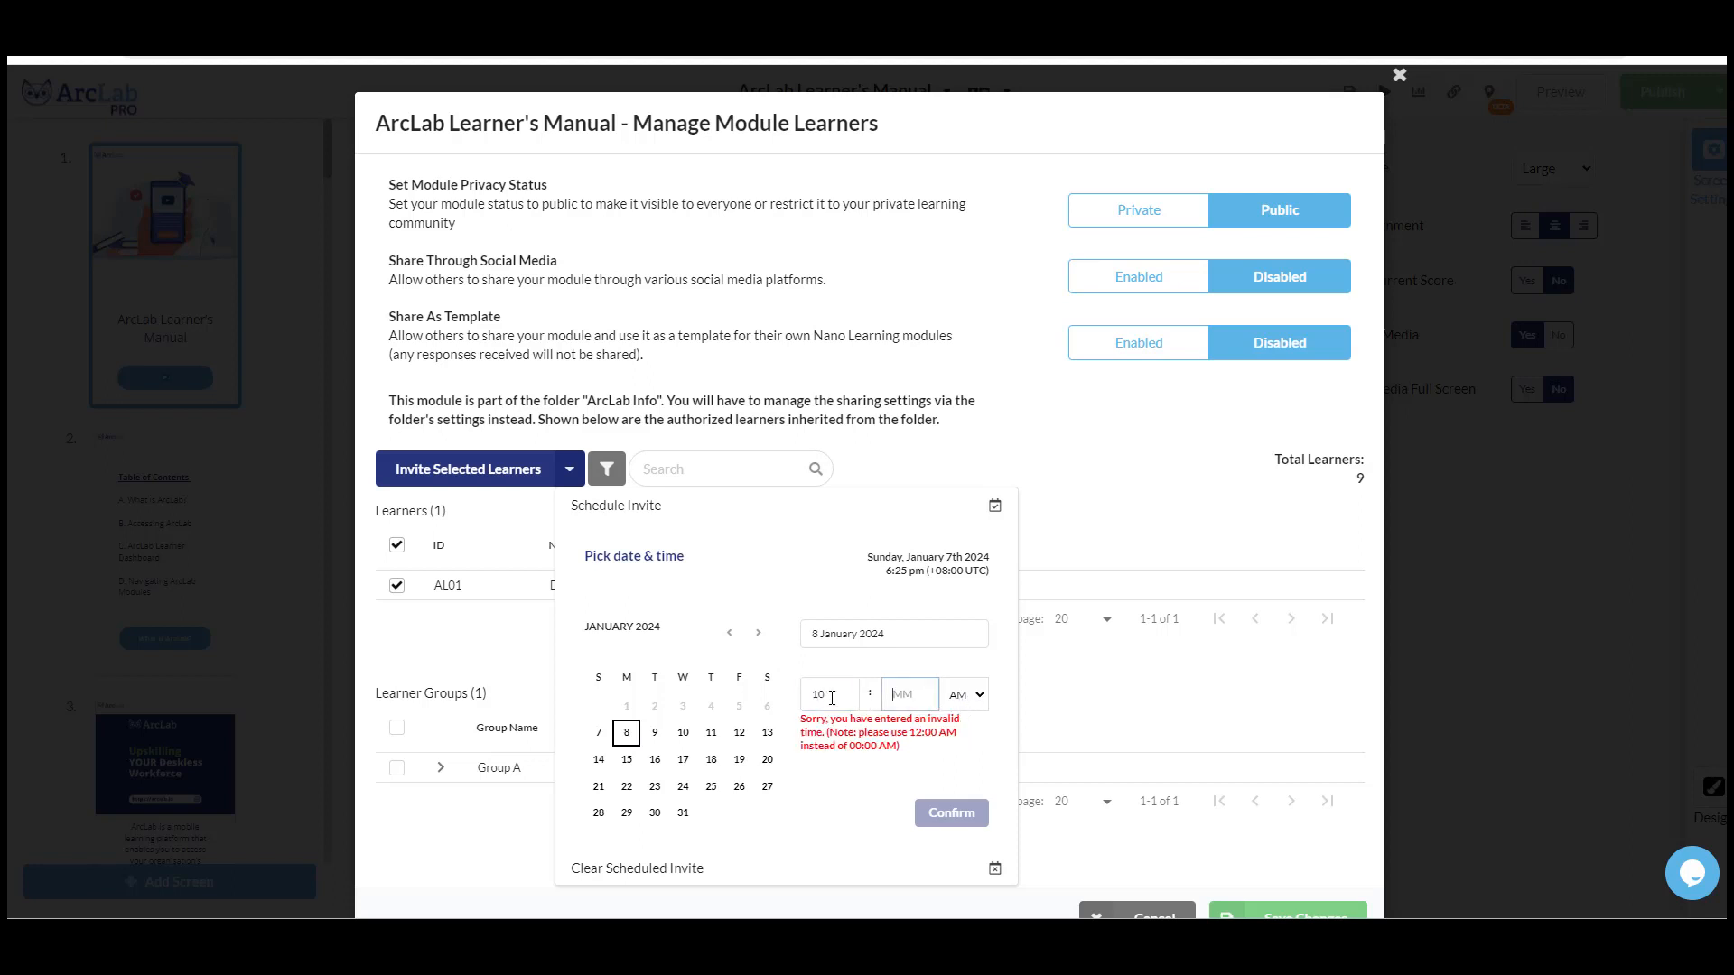
type("30")
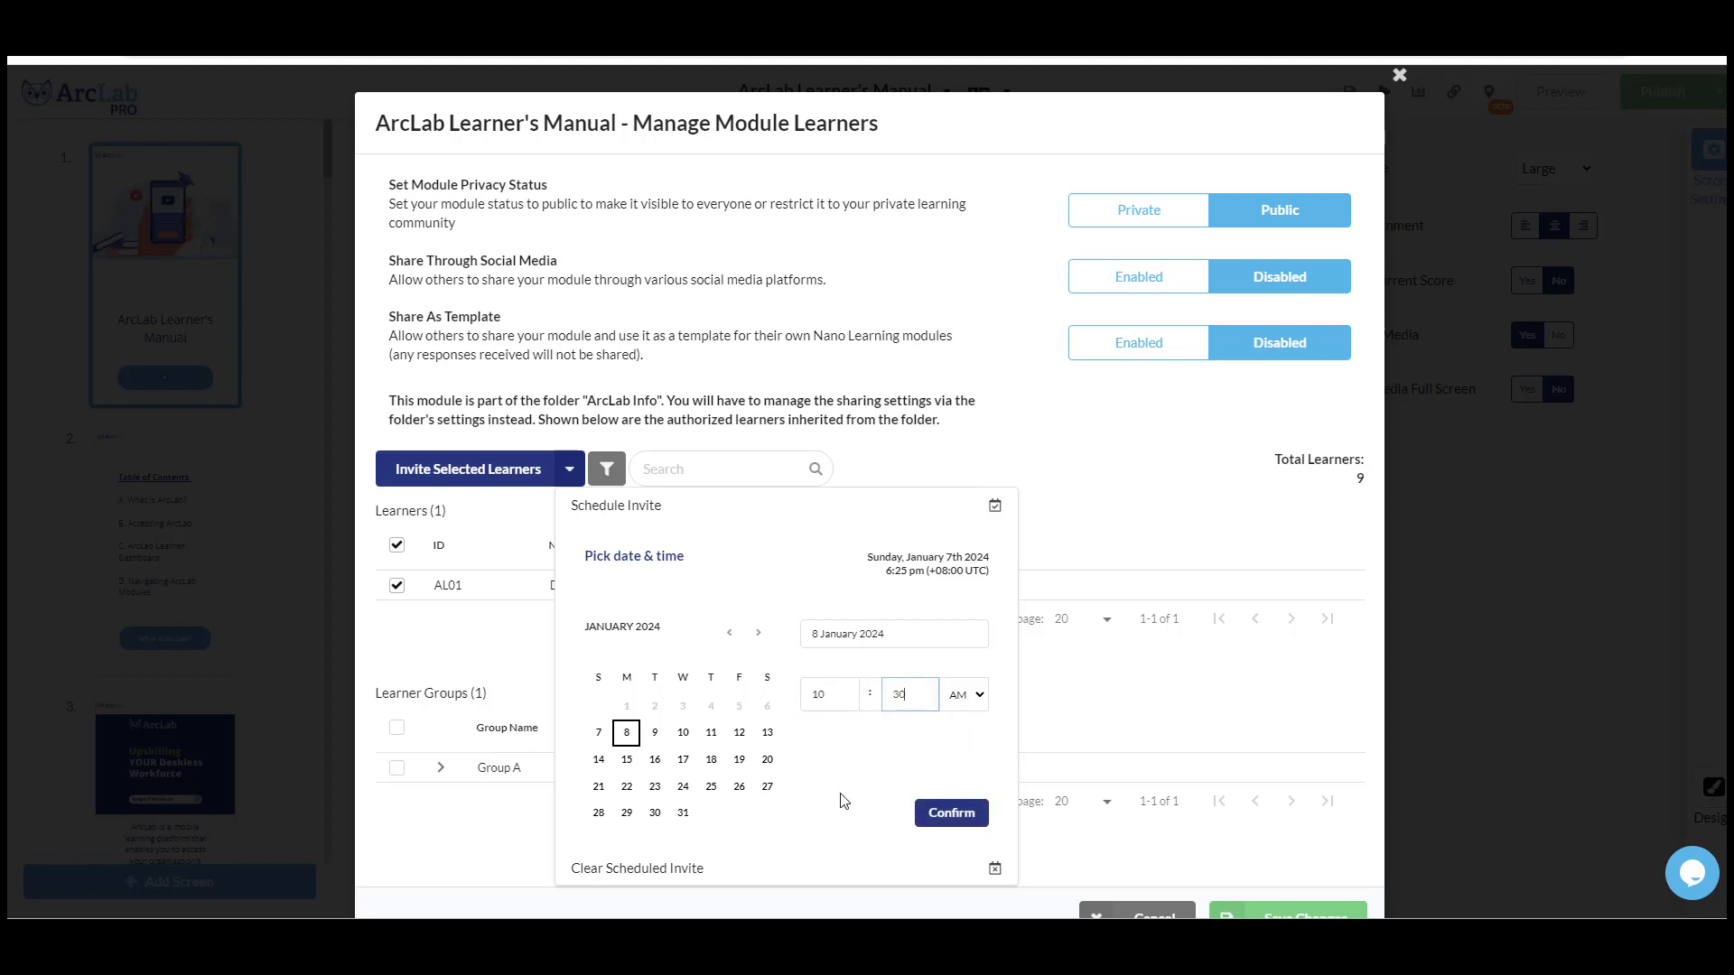
left_click(952, 813)
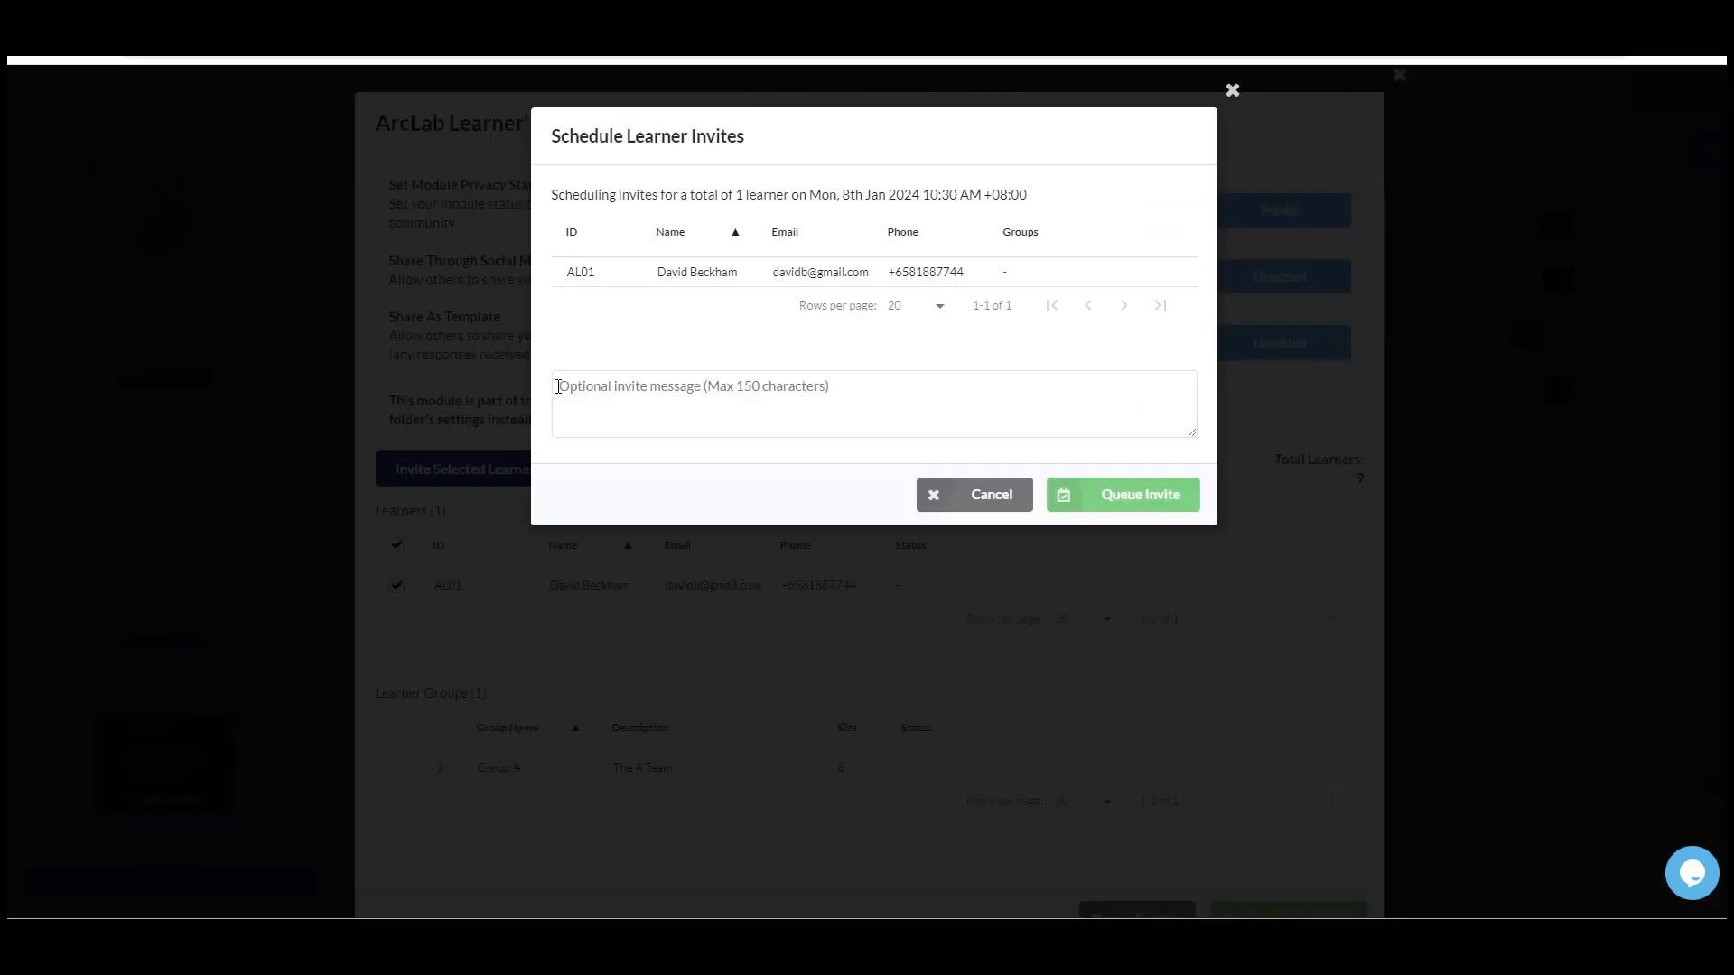
- Enter the scheduled invite's message "Unlock your potential! Join our training session now. Learn, grow, succeed! 🚀"
left_click(571, 422)
type("Unlock your potential! Join our training session now. Learn, grow, succeed! 🚀")
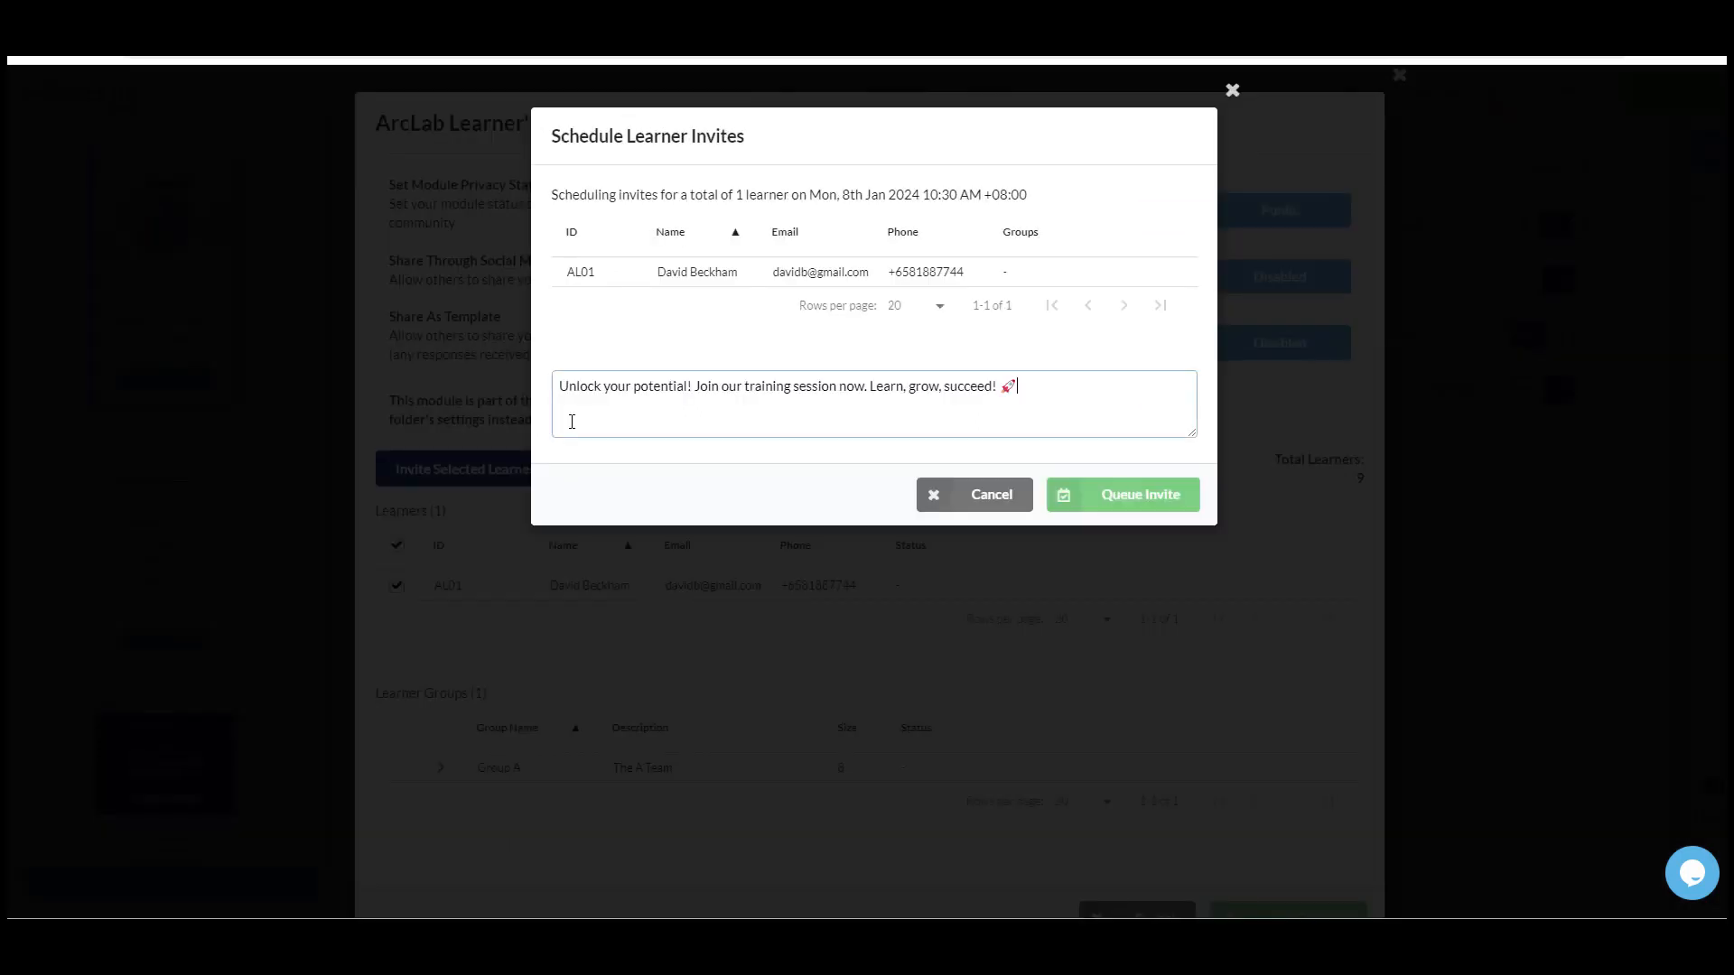
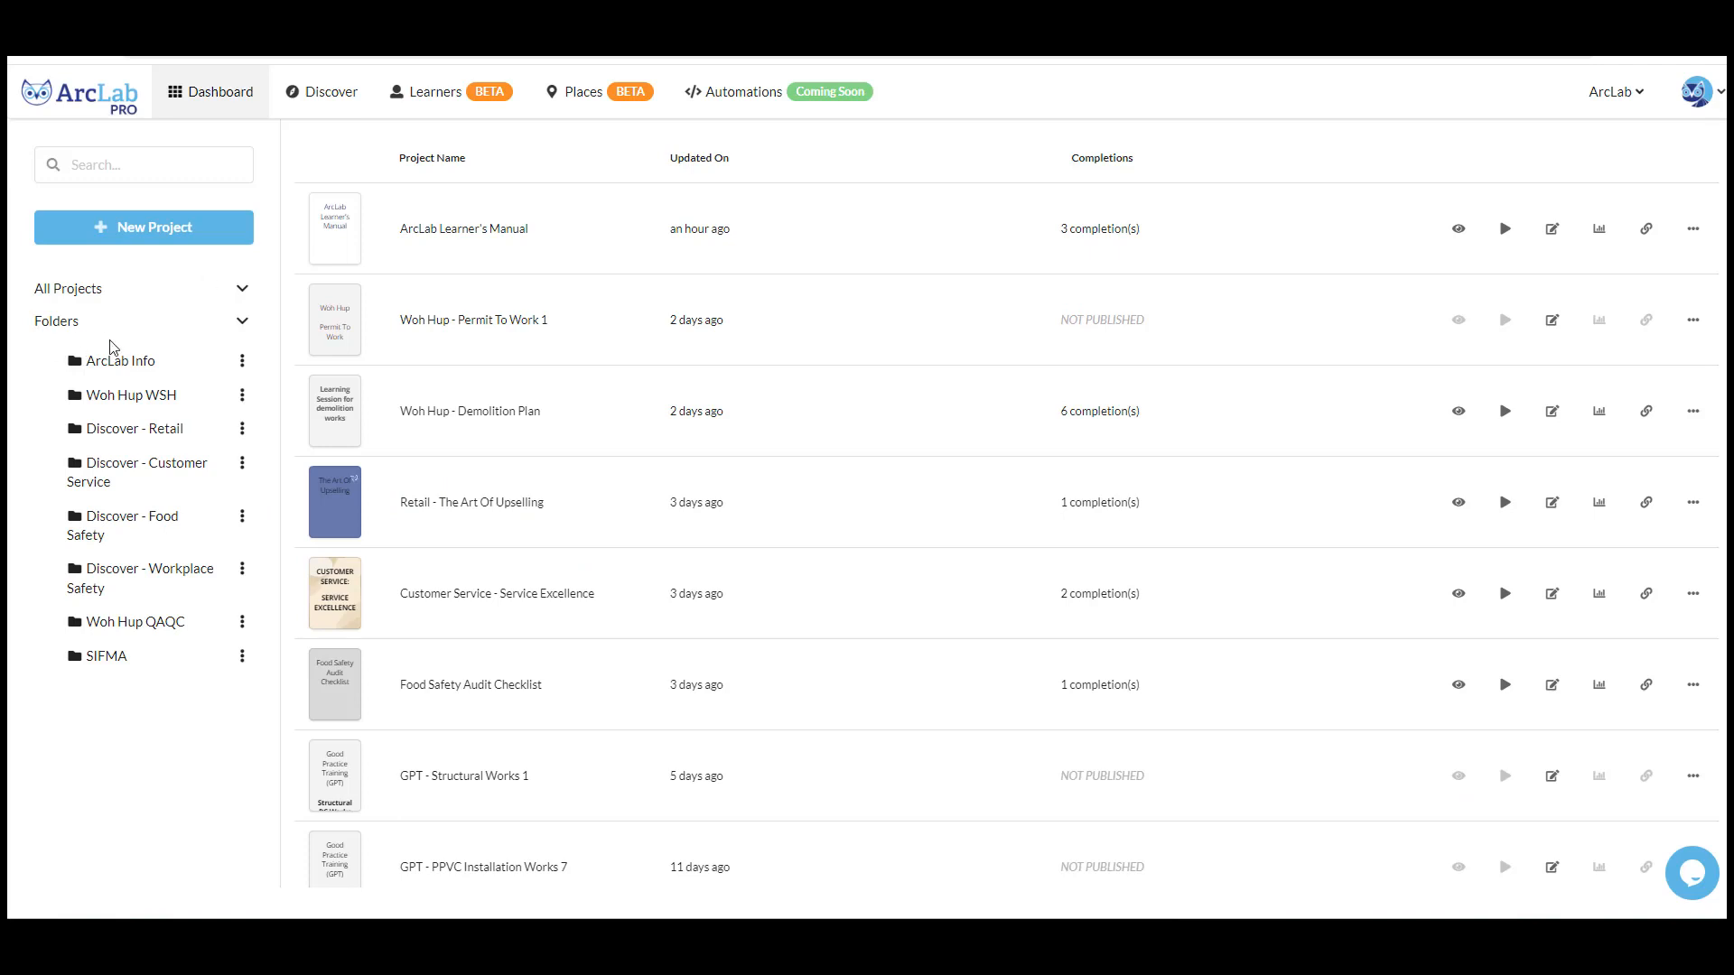
- Open learner management for the ArcLab Info folder and add the fourth individual learner in the list
left_click(151, 372)
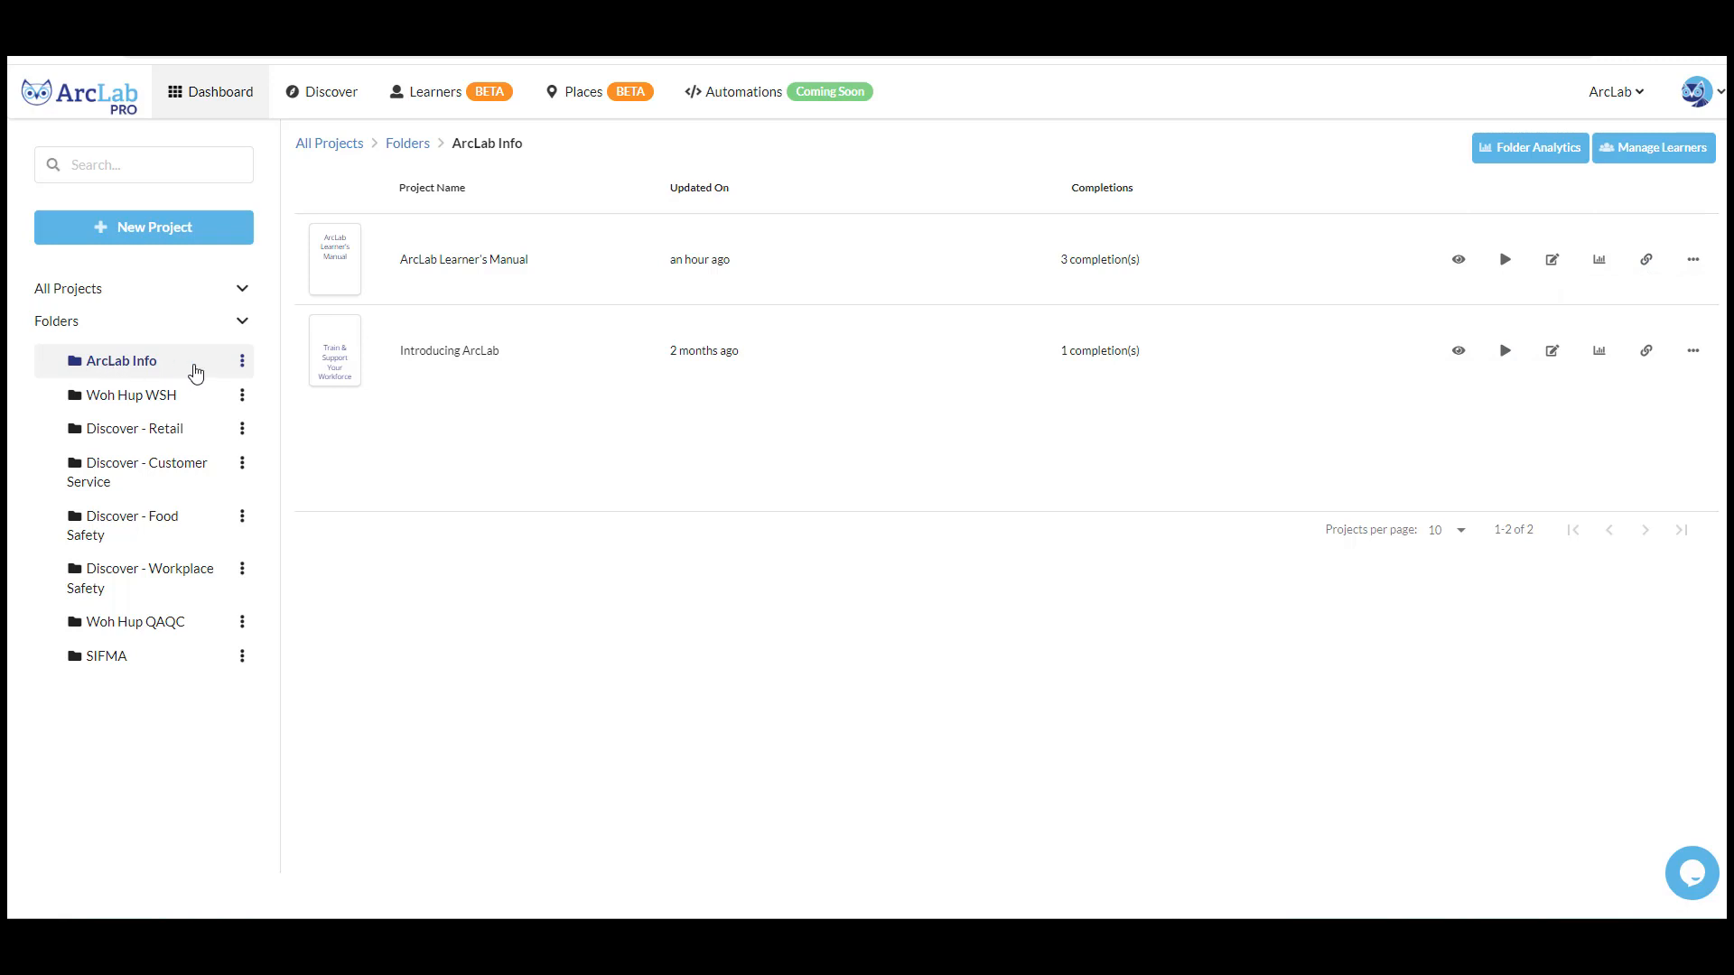
left_click(242, 363)
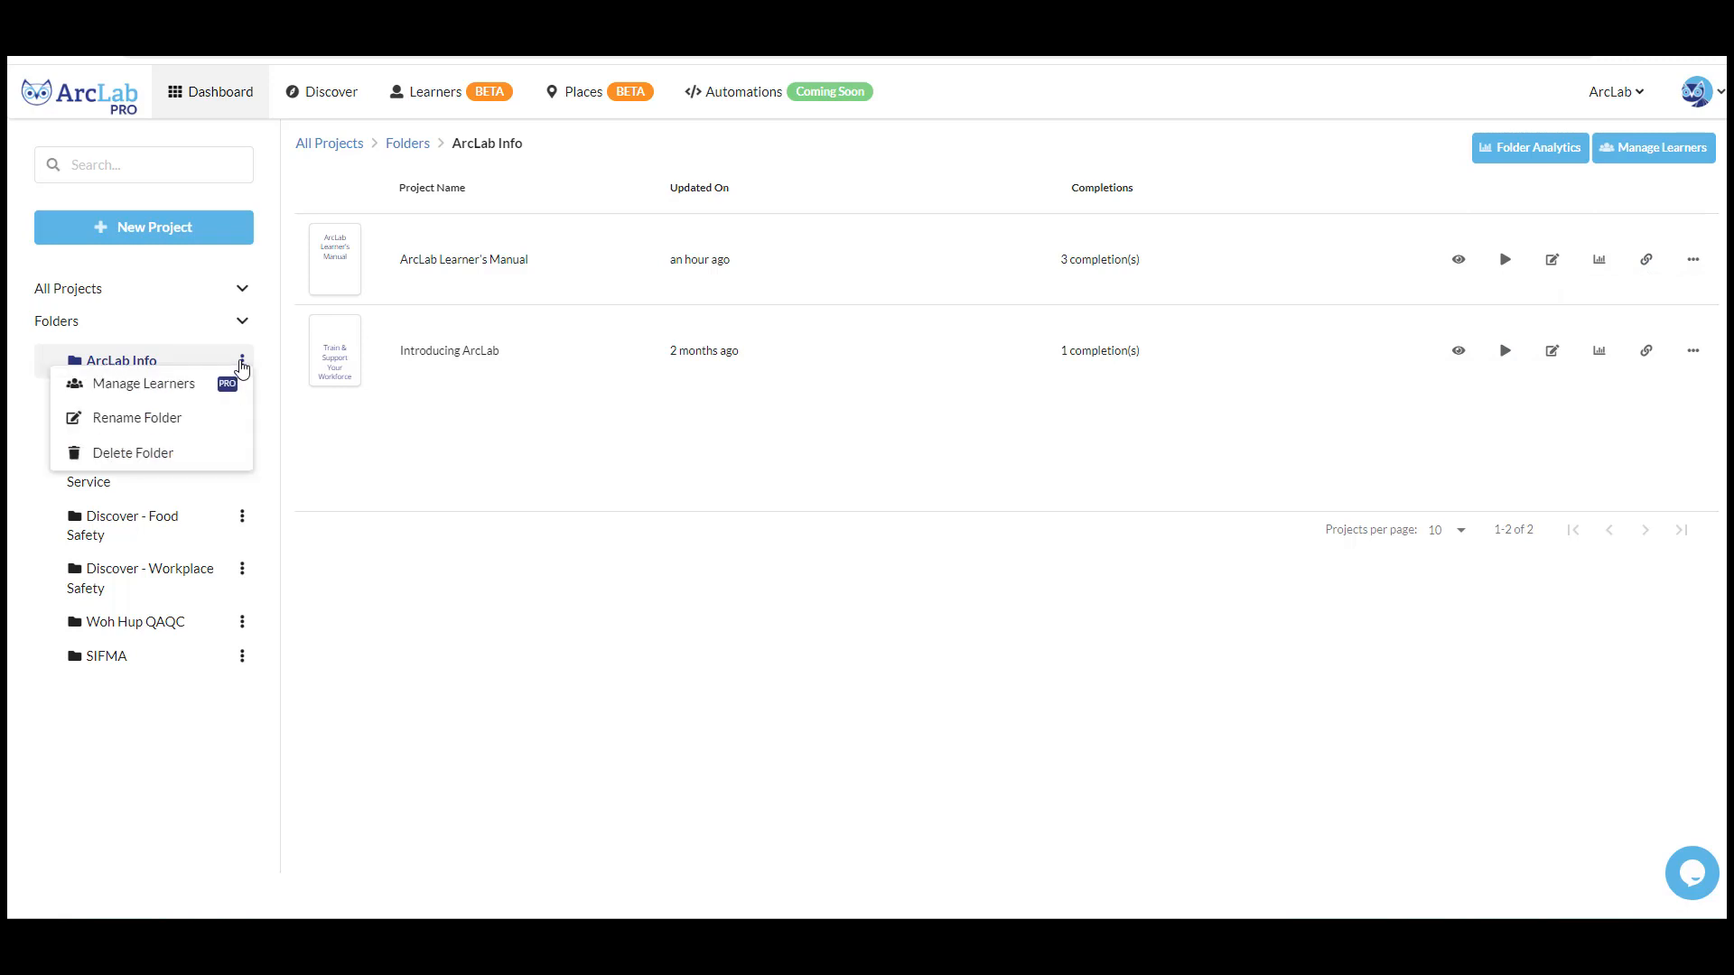
left_click(195, 391)
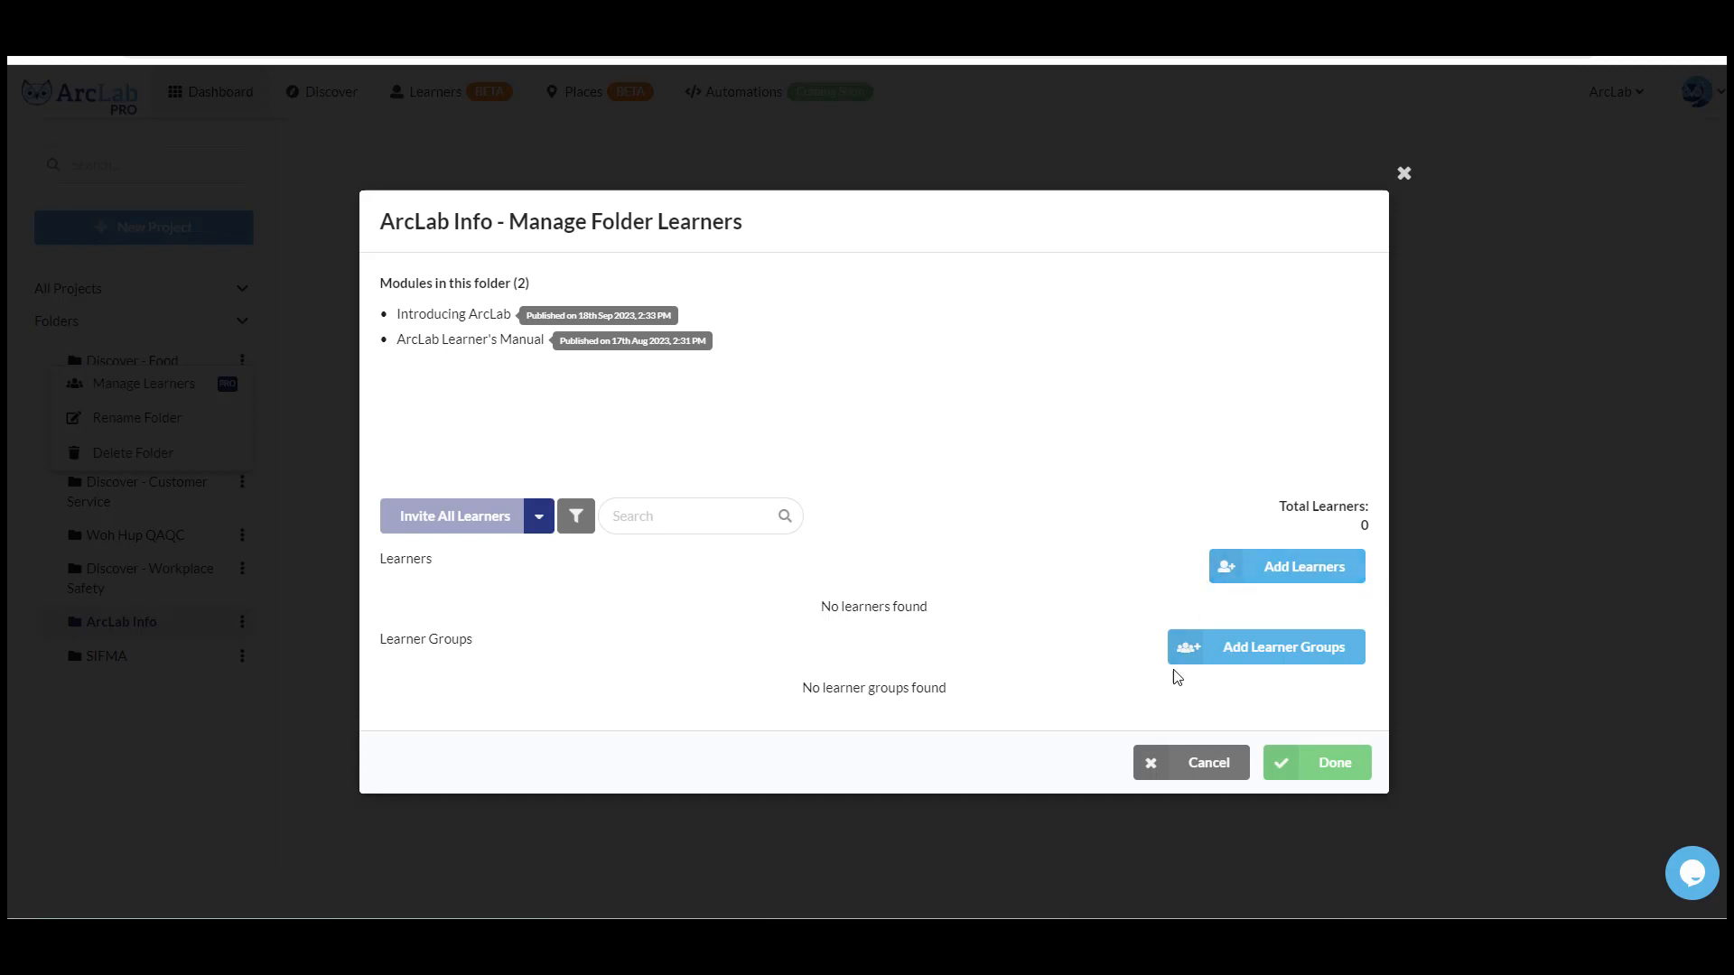
left_click(1304, 576)
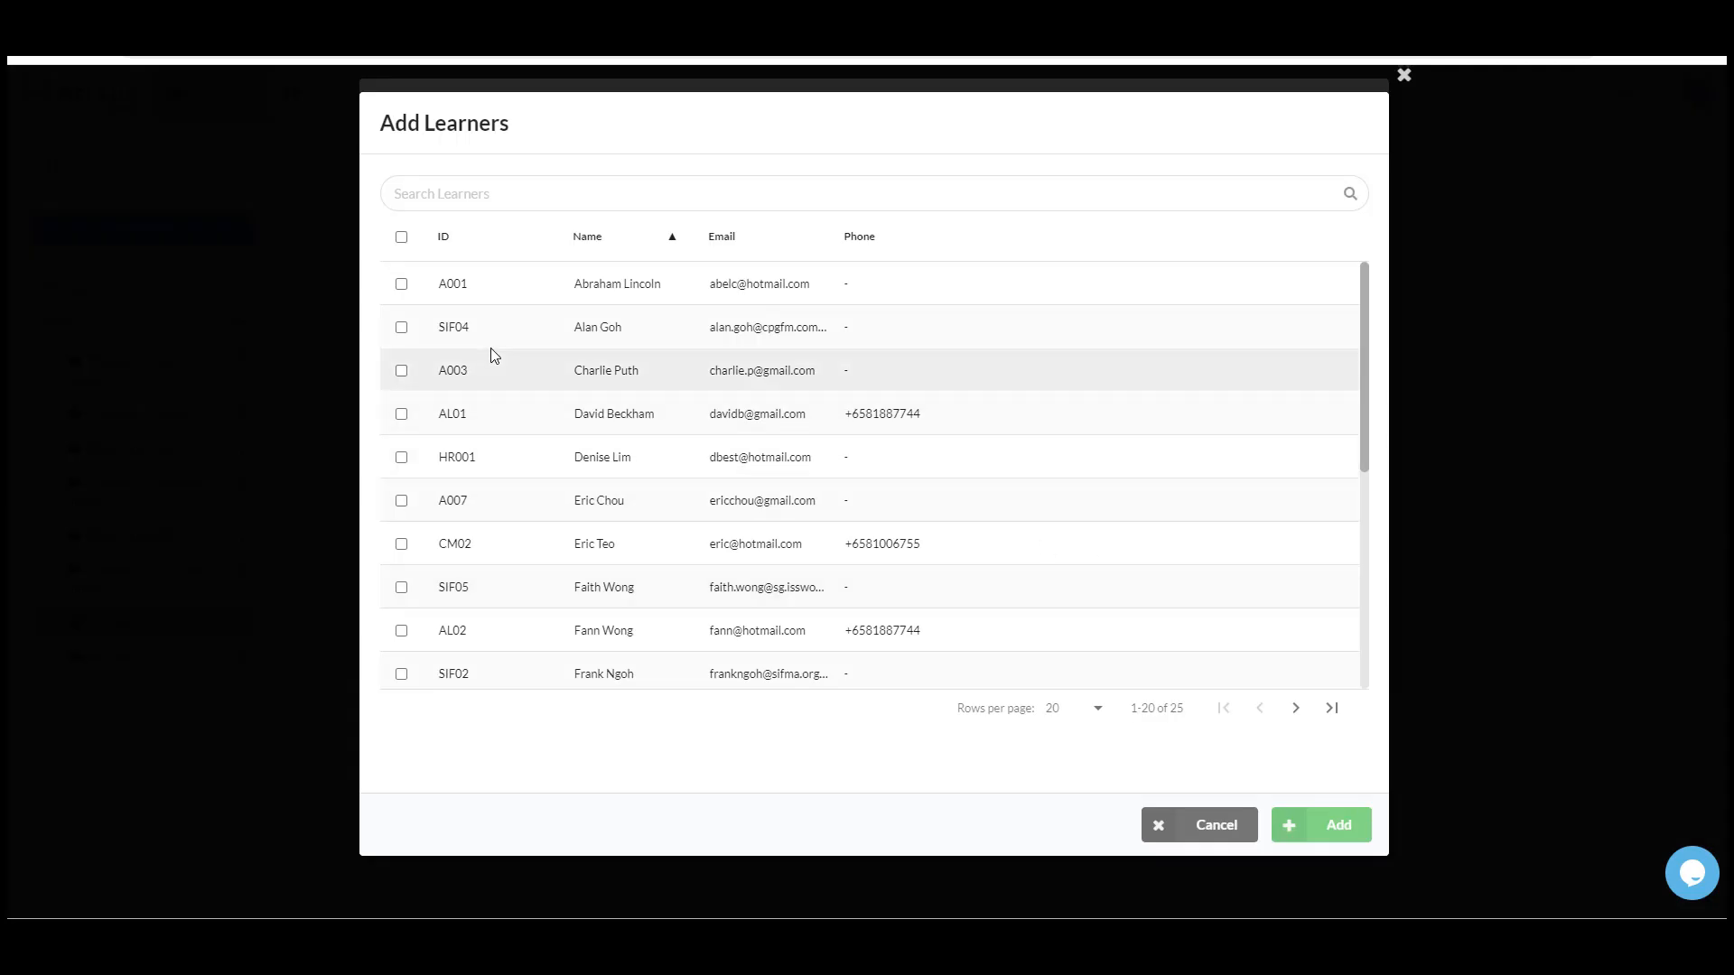
left_click(401, 415)
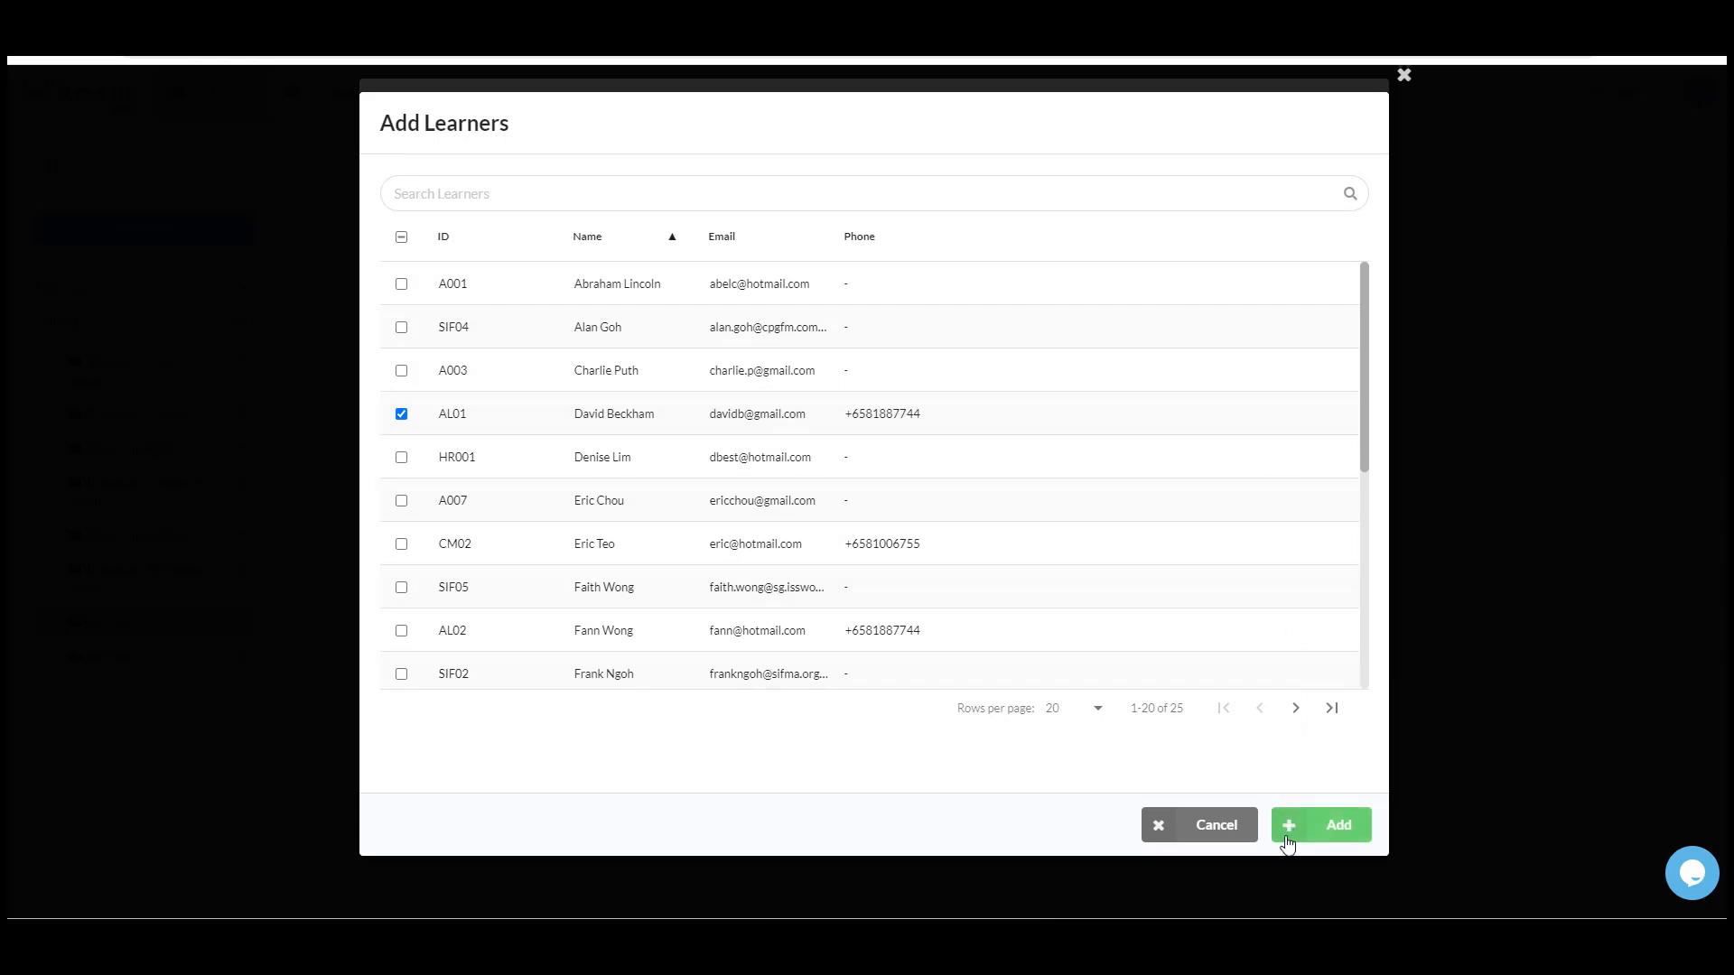
left_click(1341, 826)
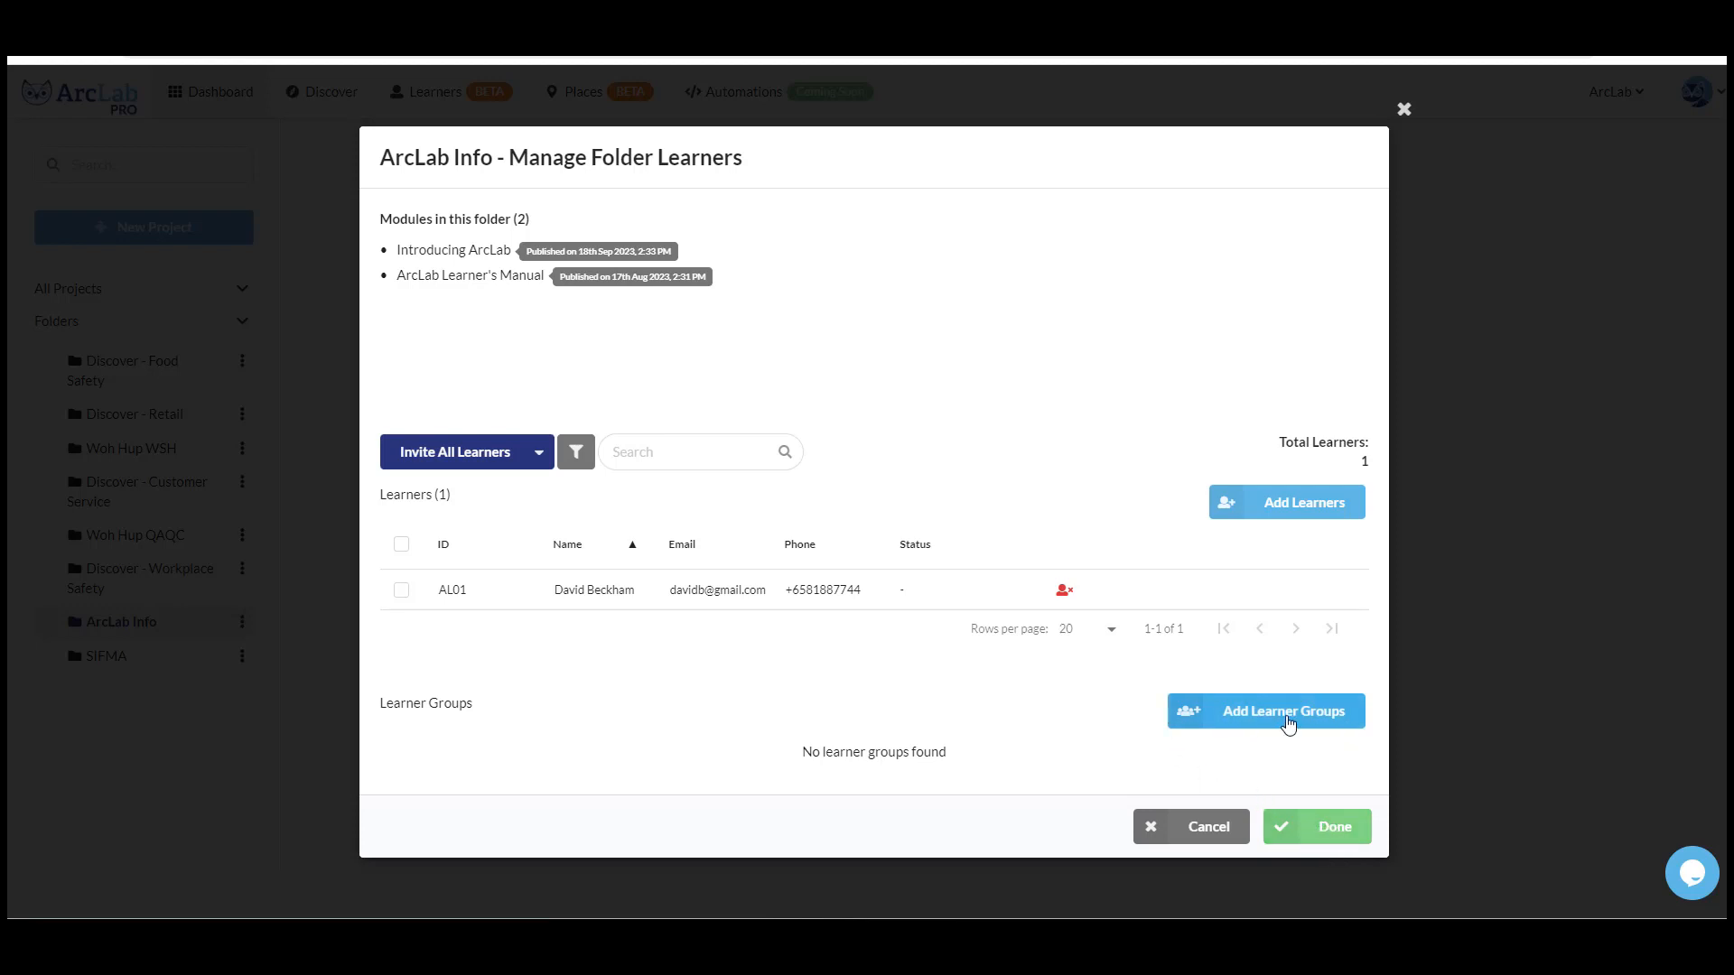
- Add the Group A learner group to the ArcLab Info folder and save the folder's learner changes
left_click(1289, 716)
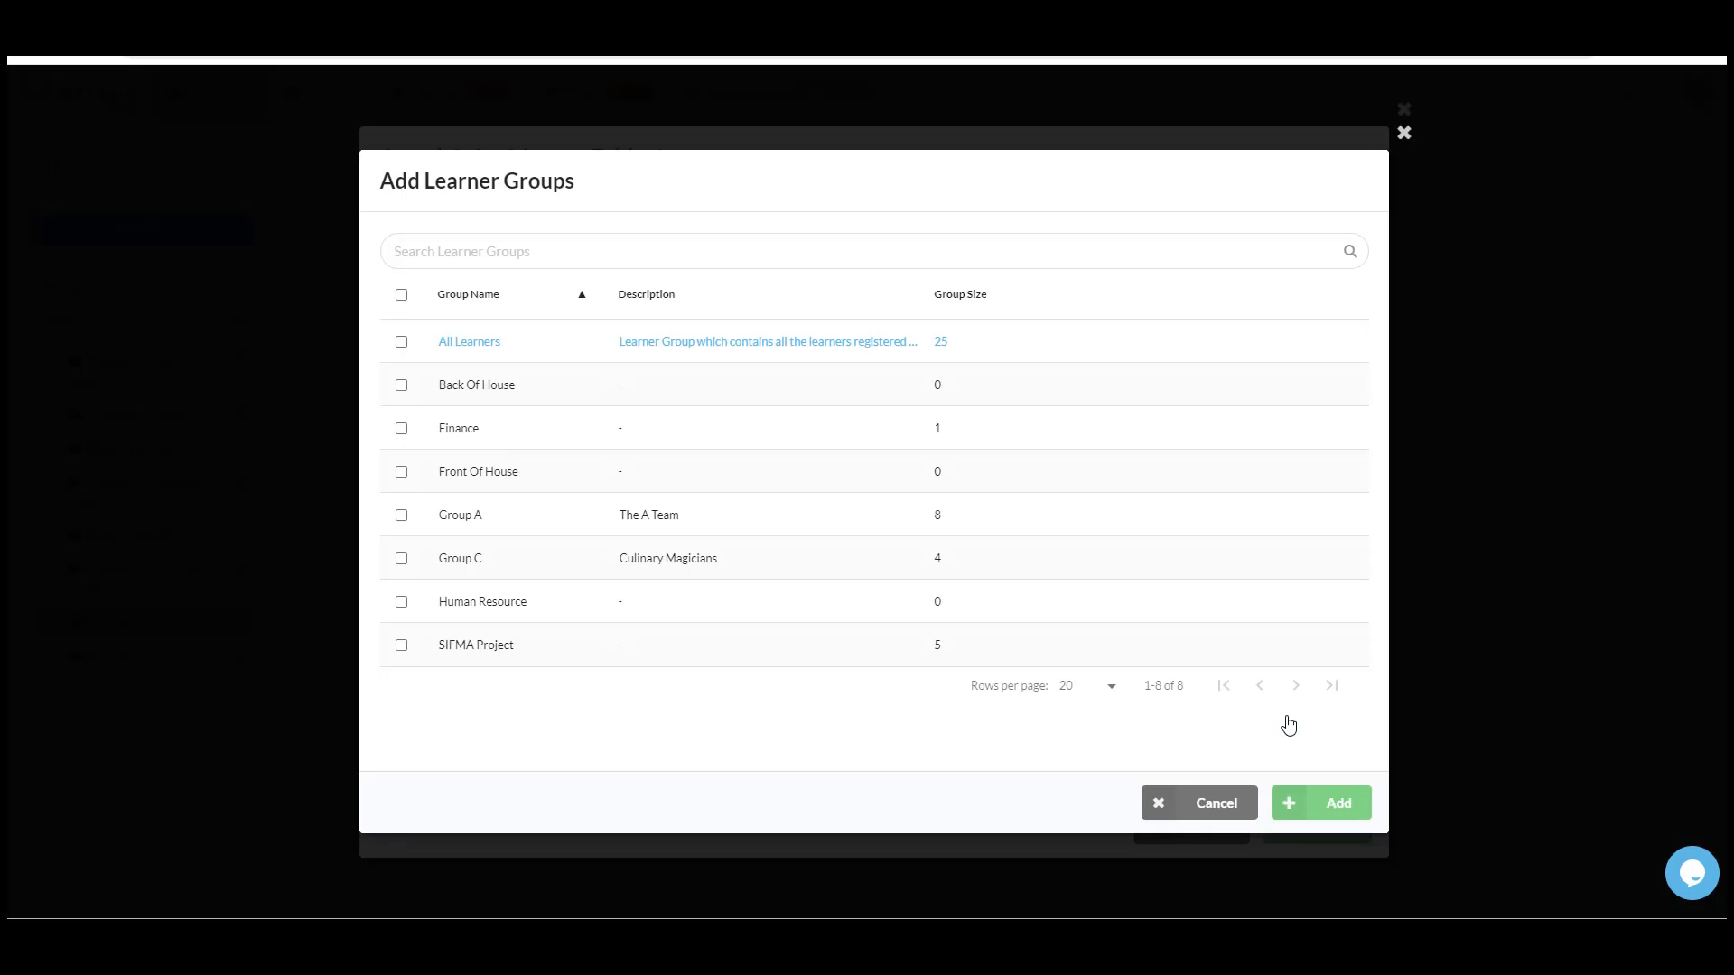
left_click(402, 516)
left_click(1349, 816)
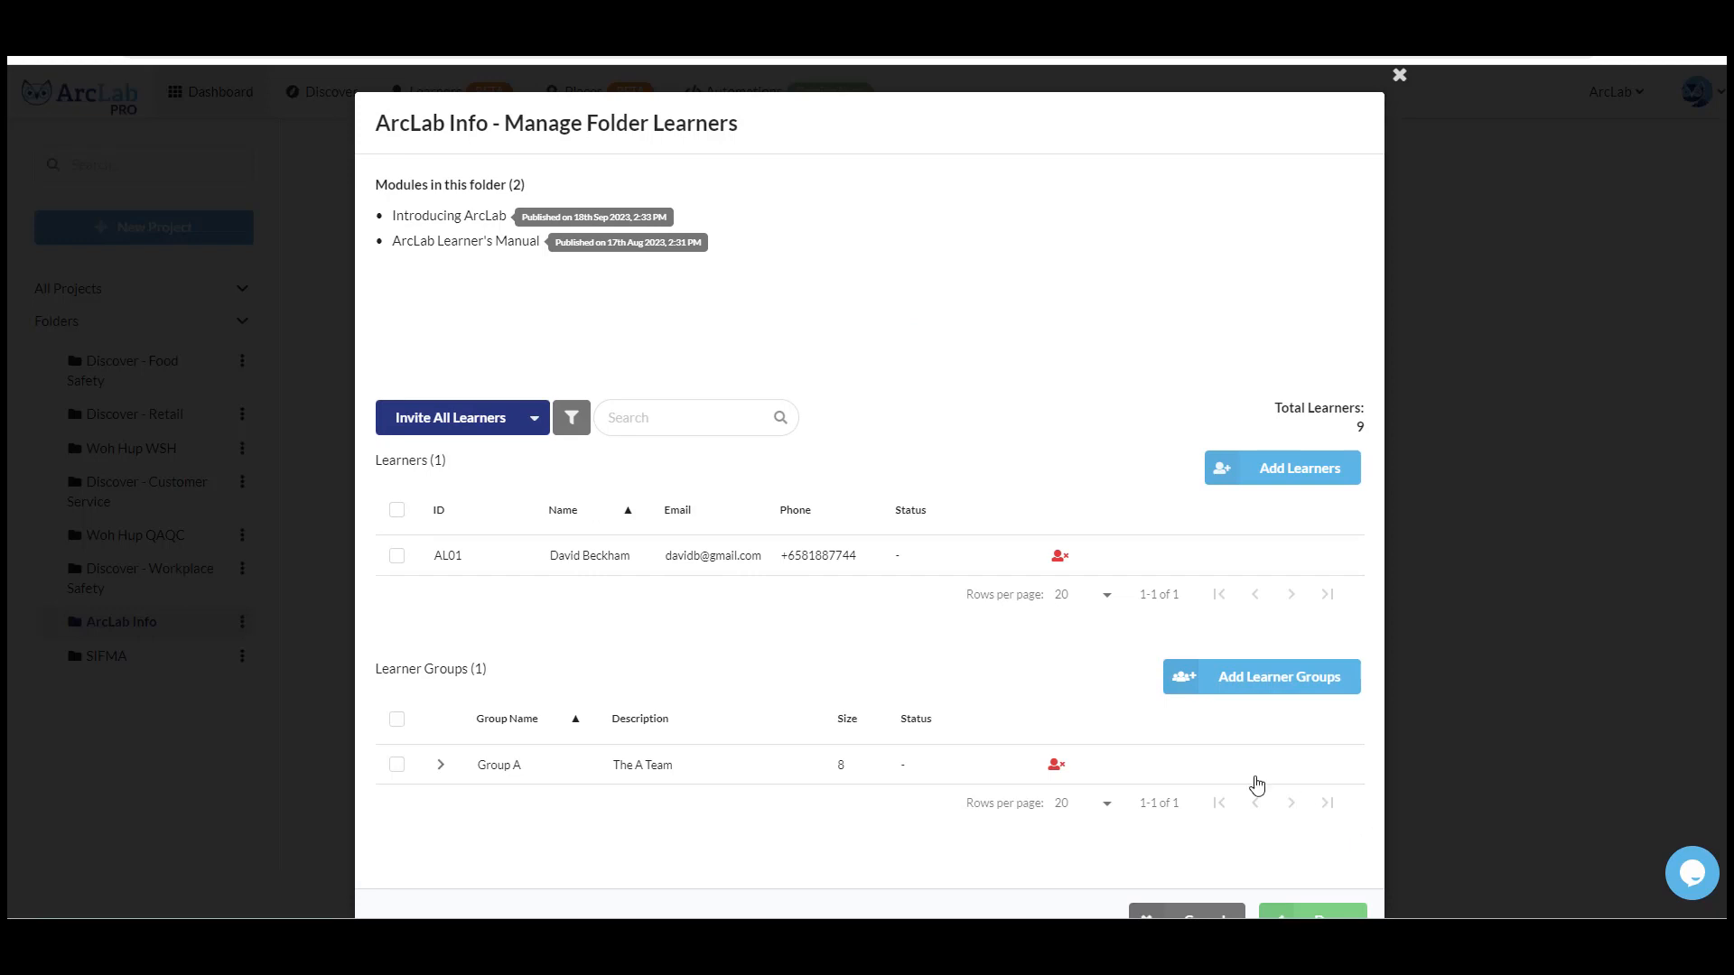
scroll(1265, 797, "down", 1)
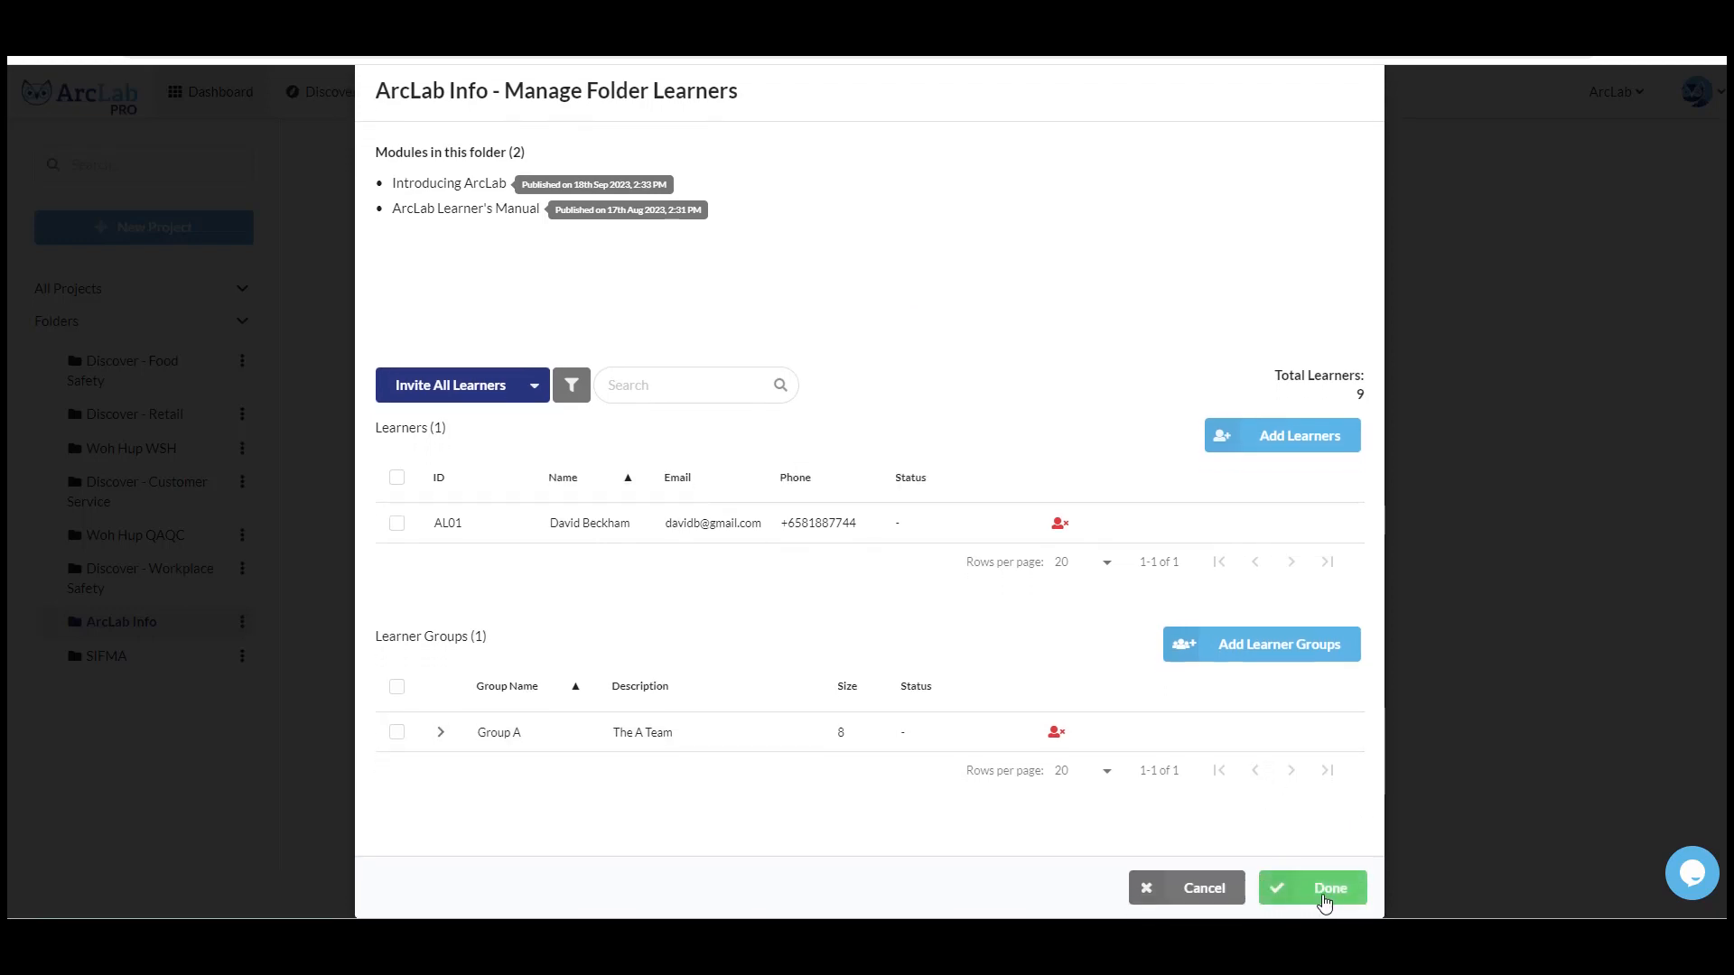
left_click(1324, 900)
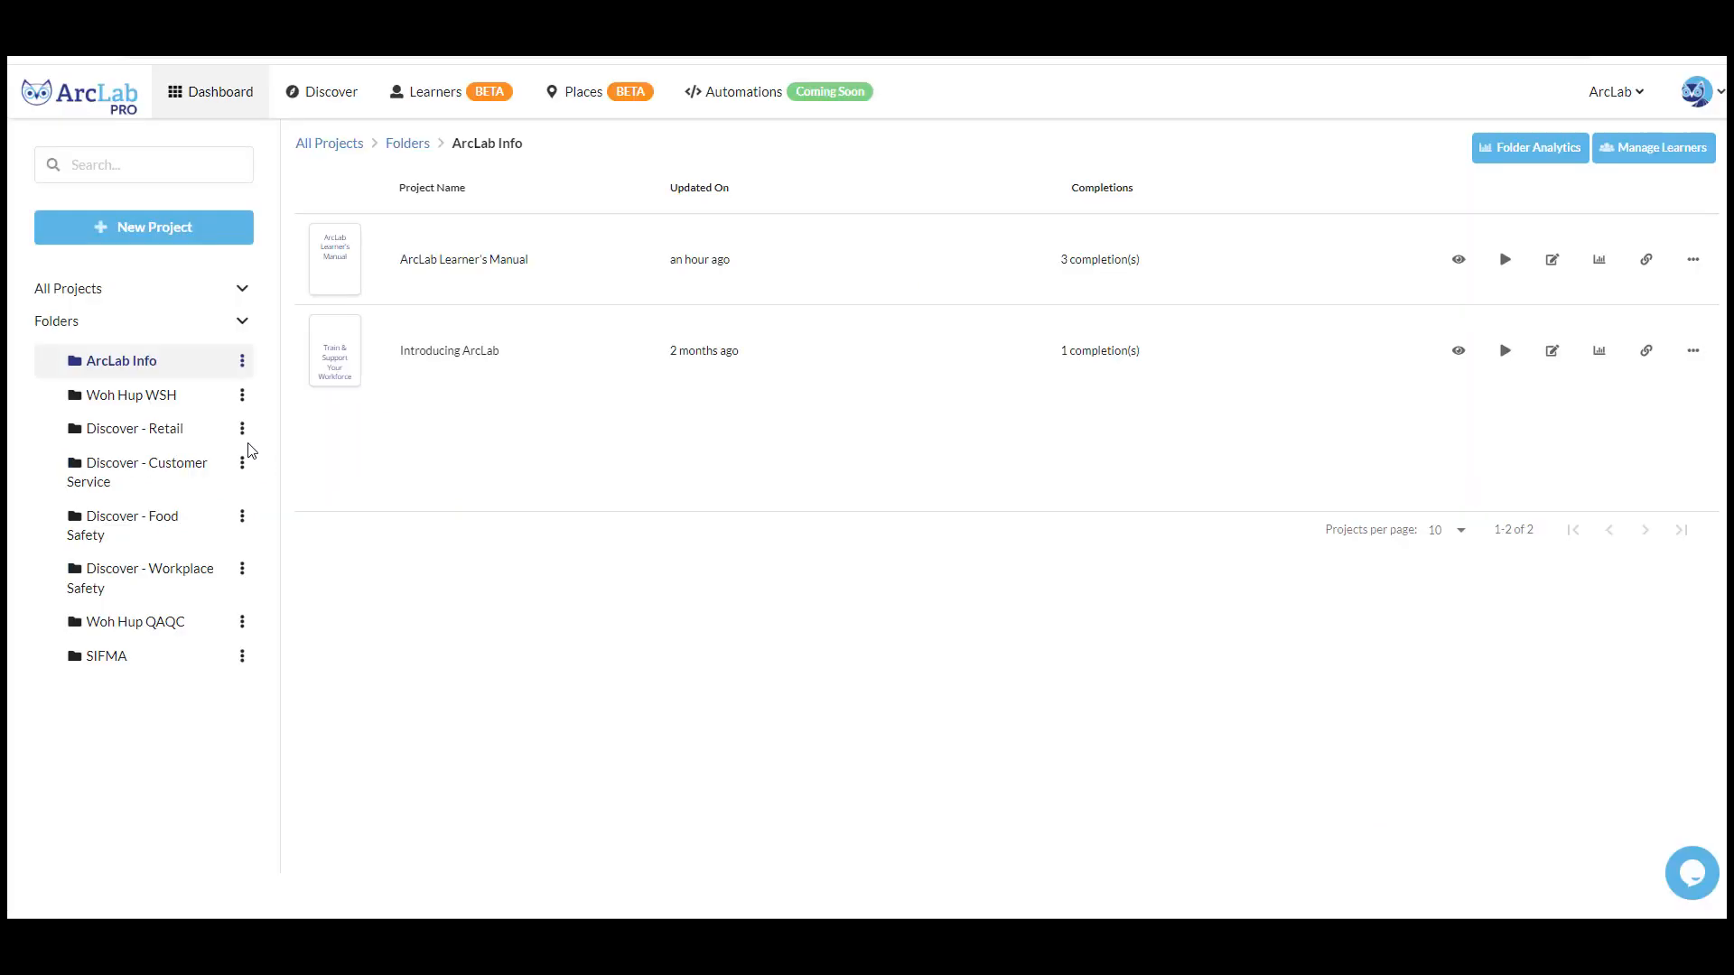
- Invite all ArcLab Info folder learners by SMS/email with the message "Unlock your potential! Join our training session now. Learn, grow, succeed! 🚀"
left_click(242, 364)
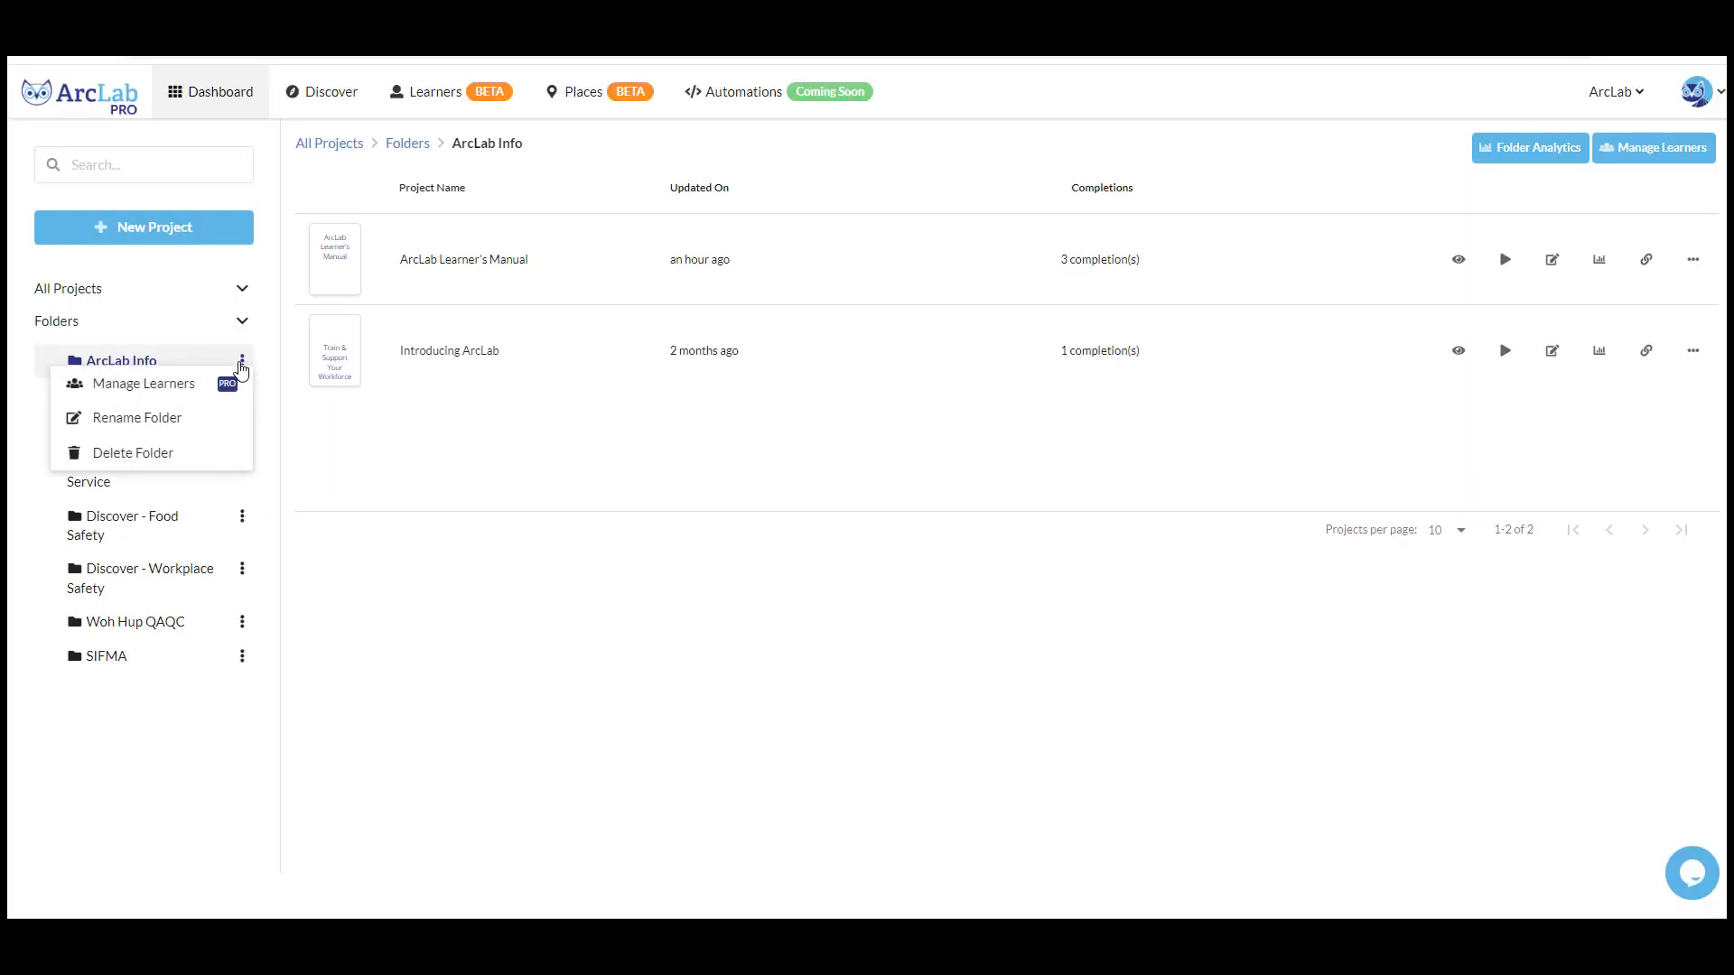
left_click(187, 390)
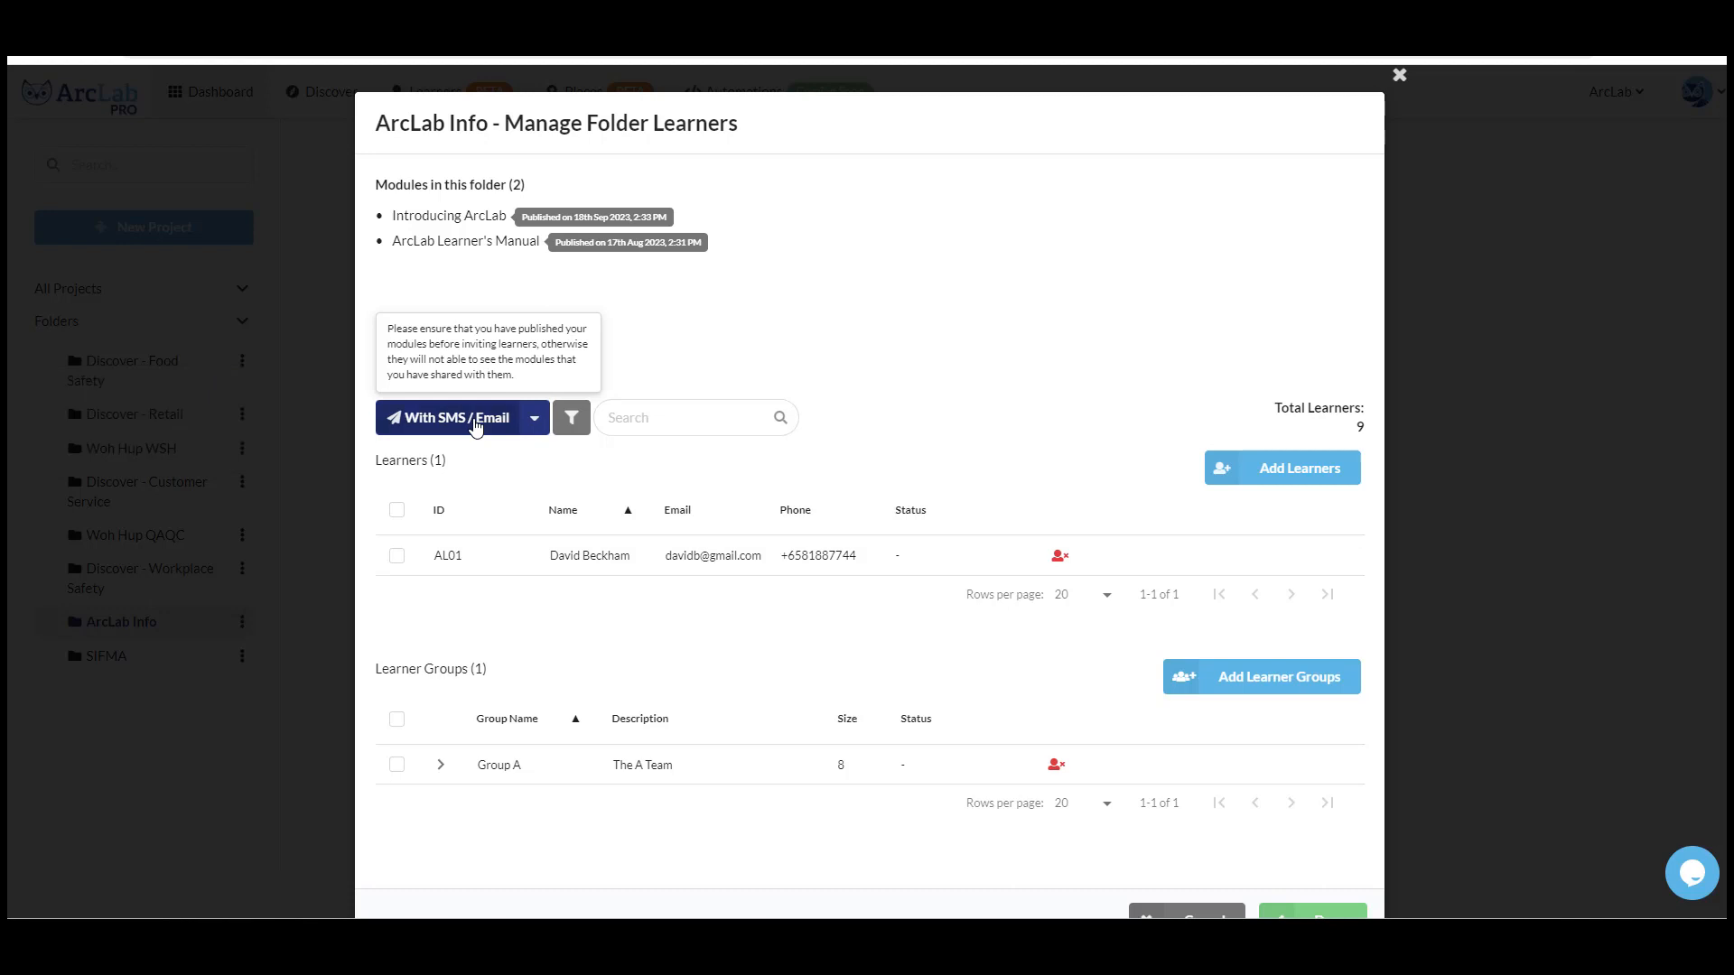
left_click(476, 421)
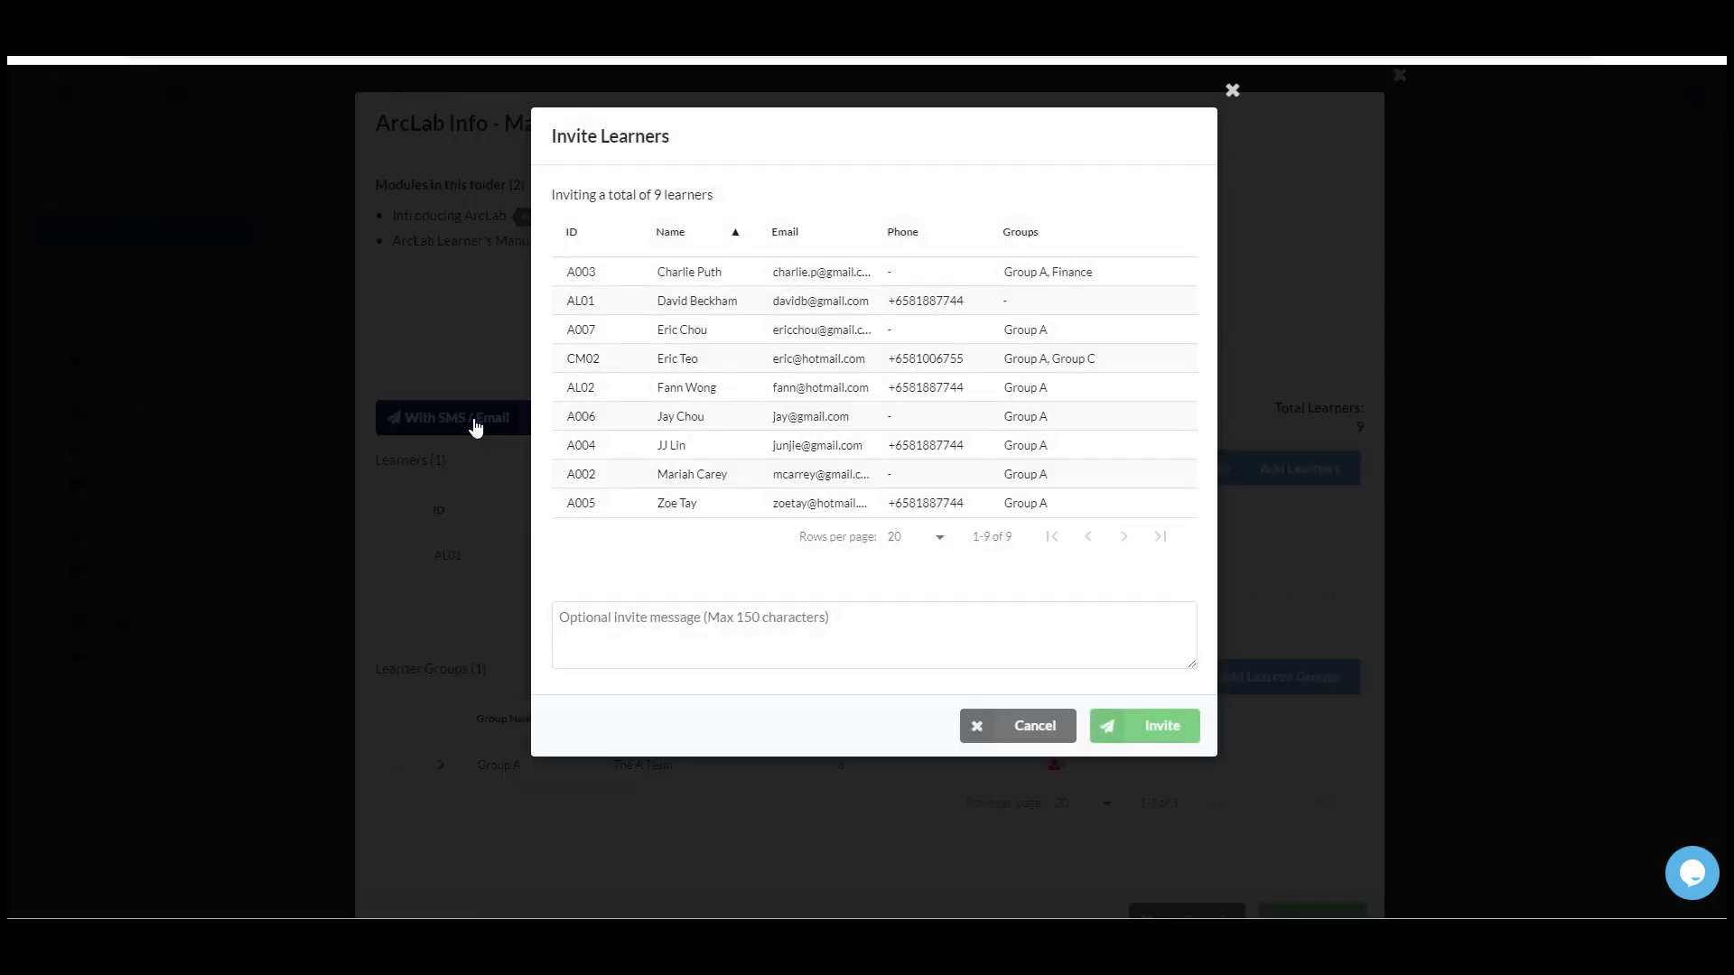
left_click(578, 616)
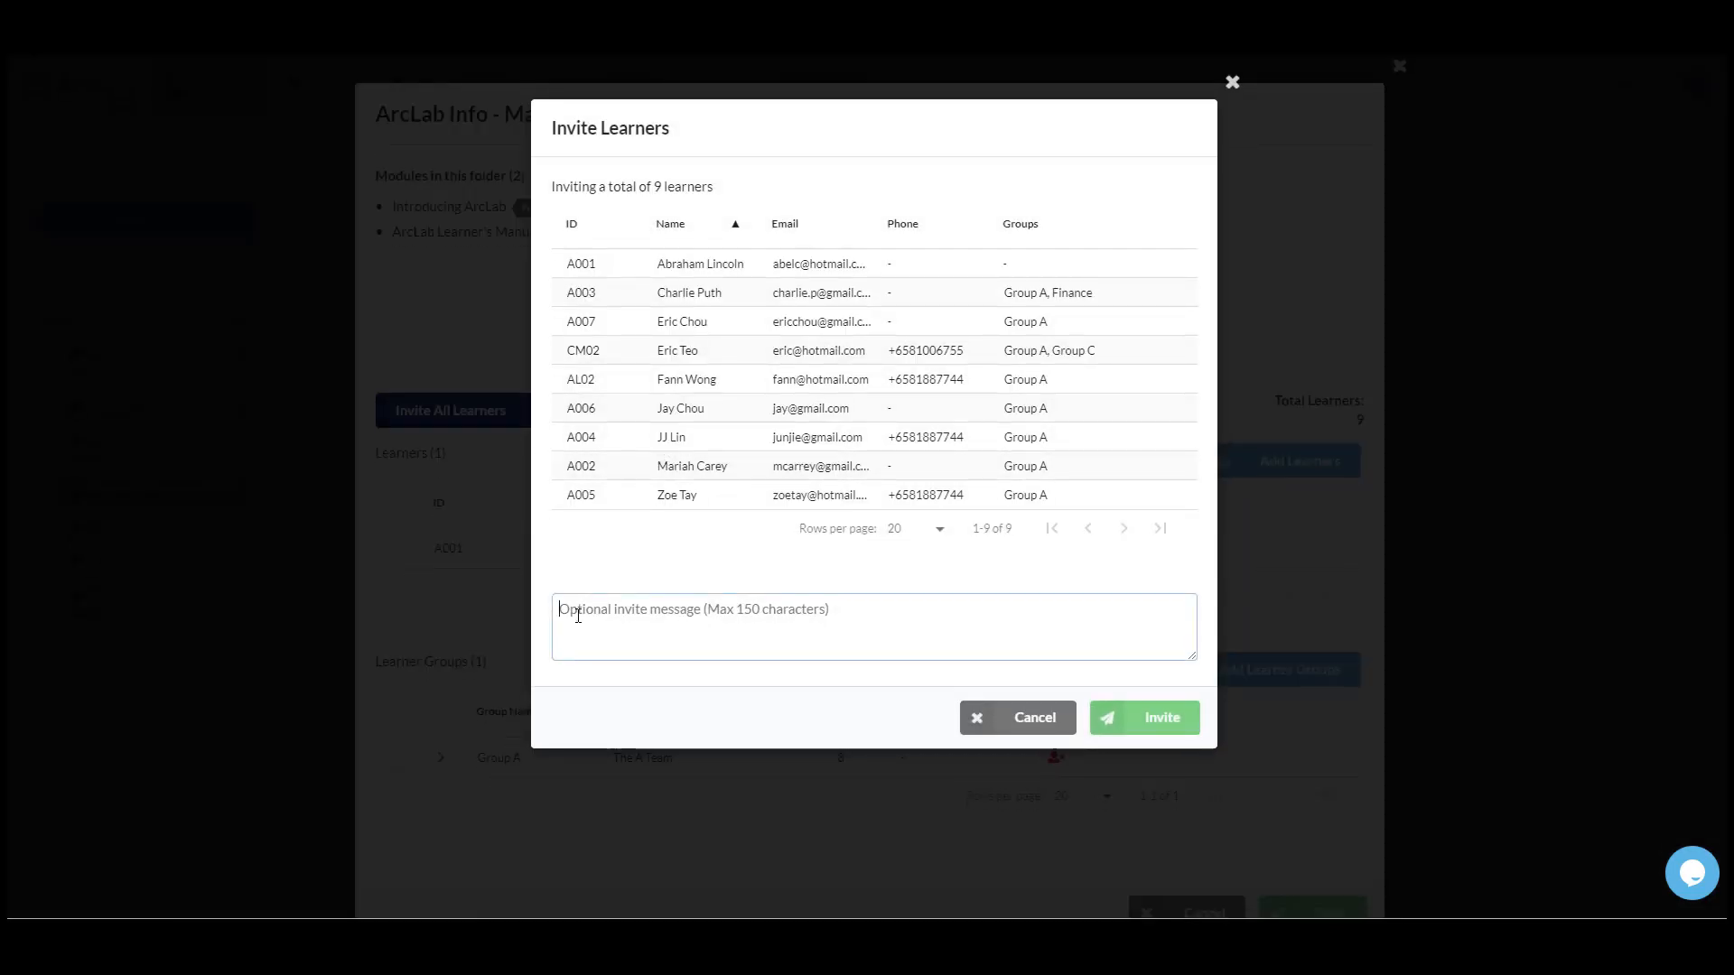
type("Unlock your potential! Join our training session now. Learn, grow, succeed! 🚀")
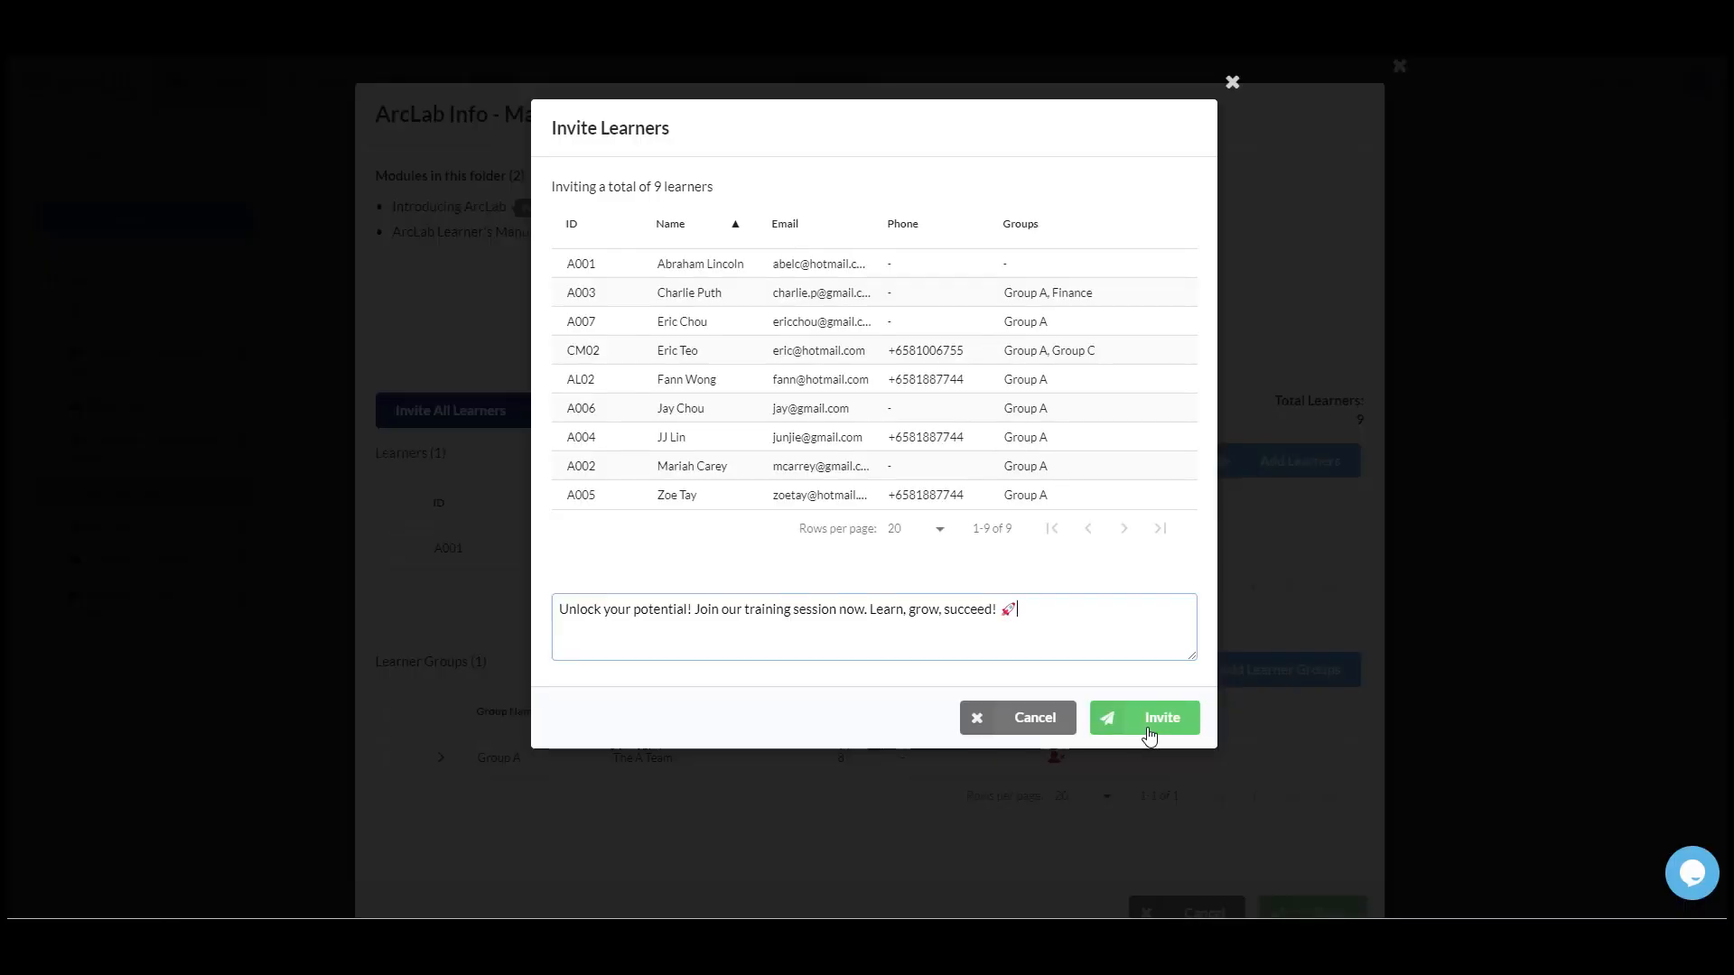
left_click(1149, 734)
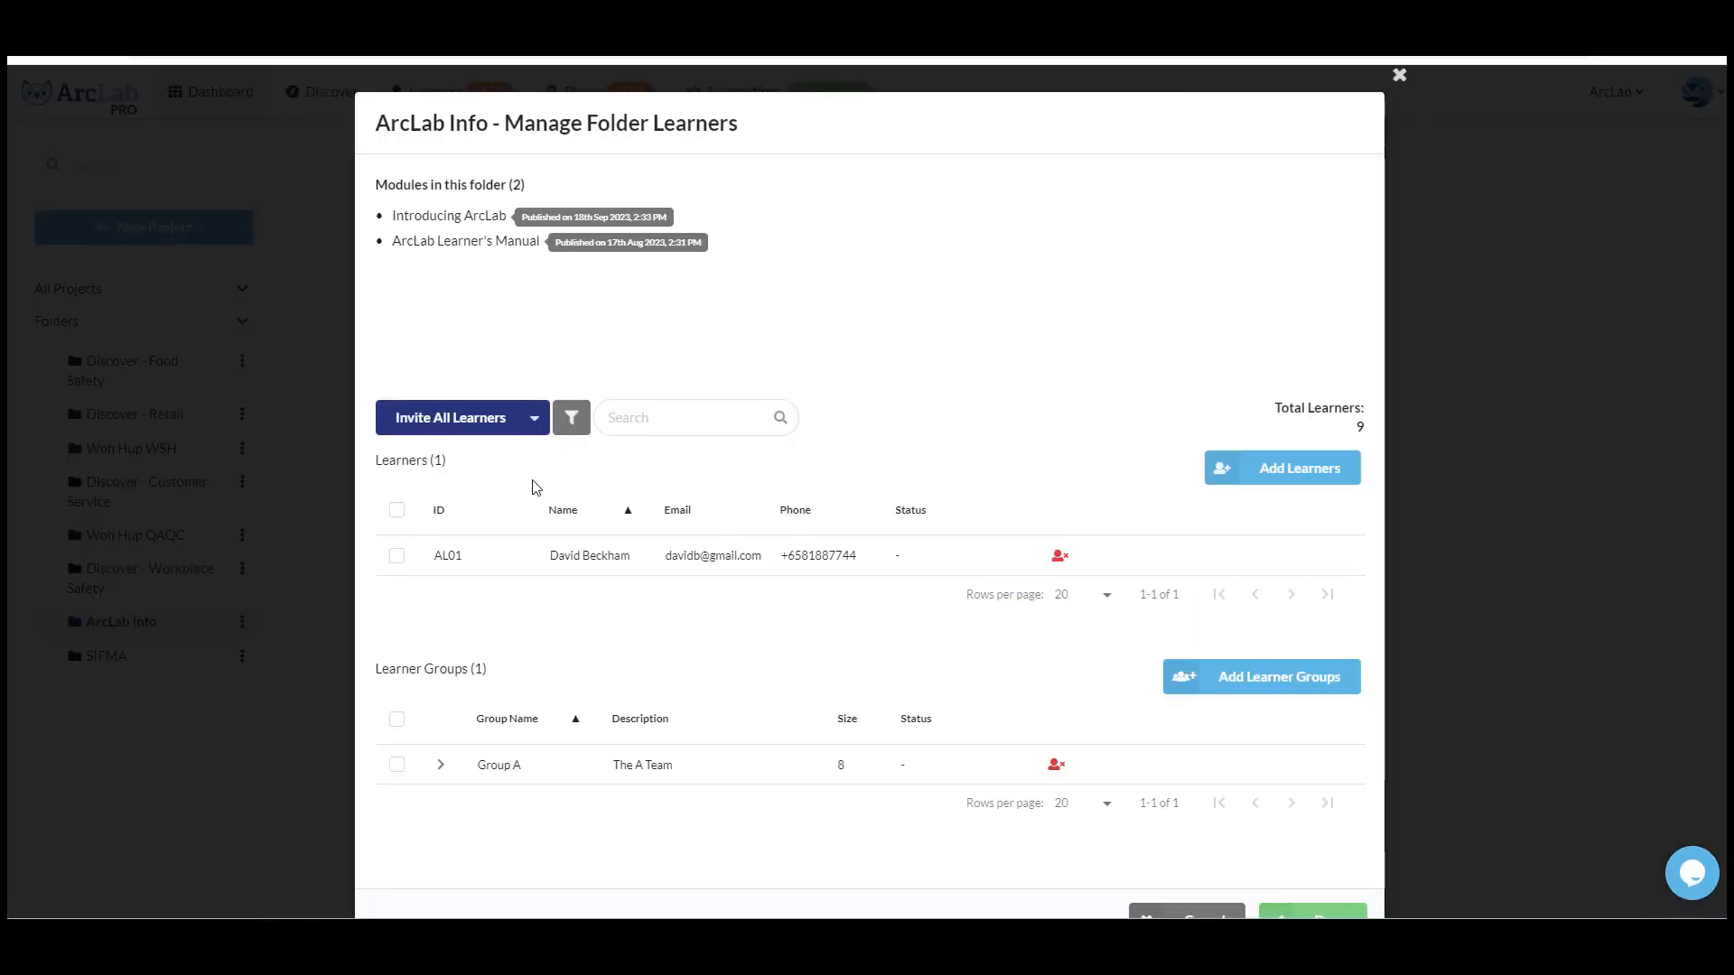
- Schedule an invite for all folder learners on 10 January 2024 at 10:30 AM with the message "Unlock your potential! Join our training session now. Learn, grow, succeed! 🚀"
left_click(535, 425)
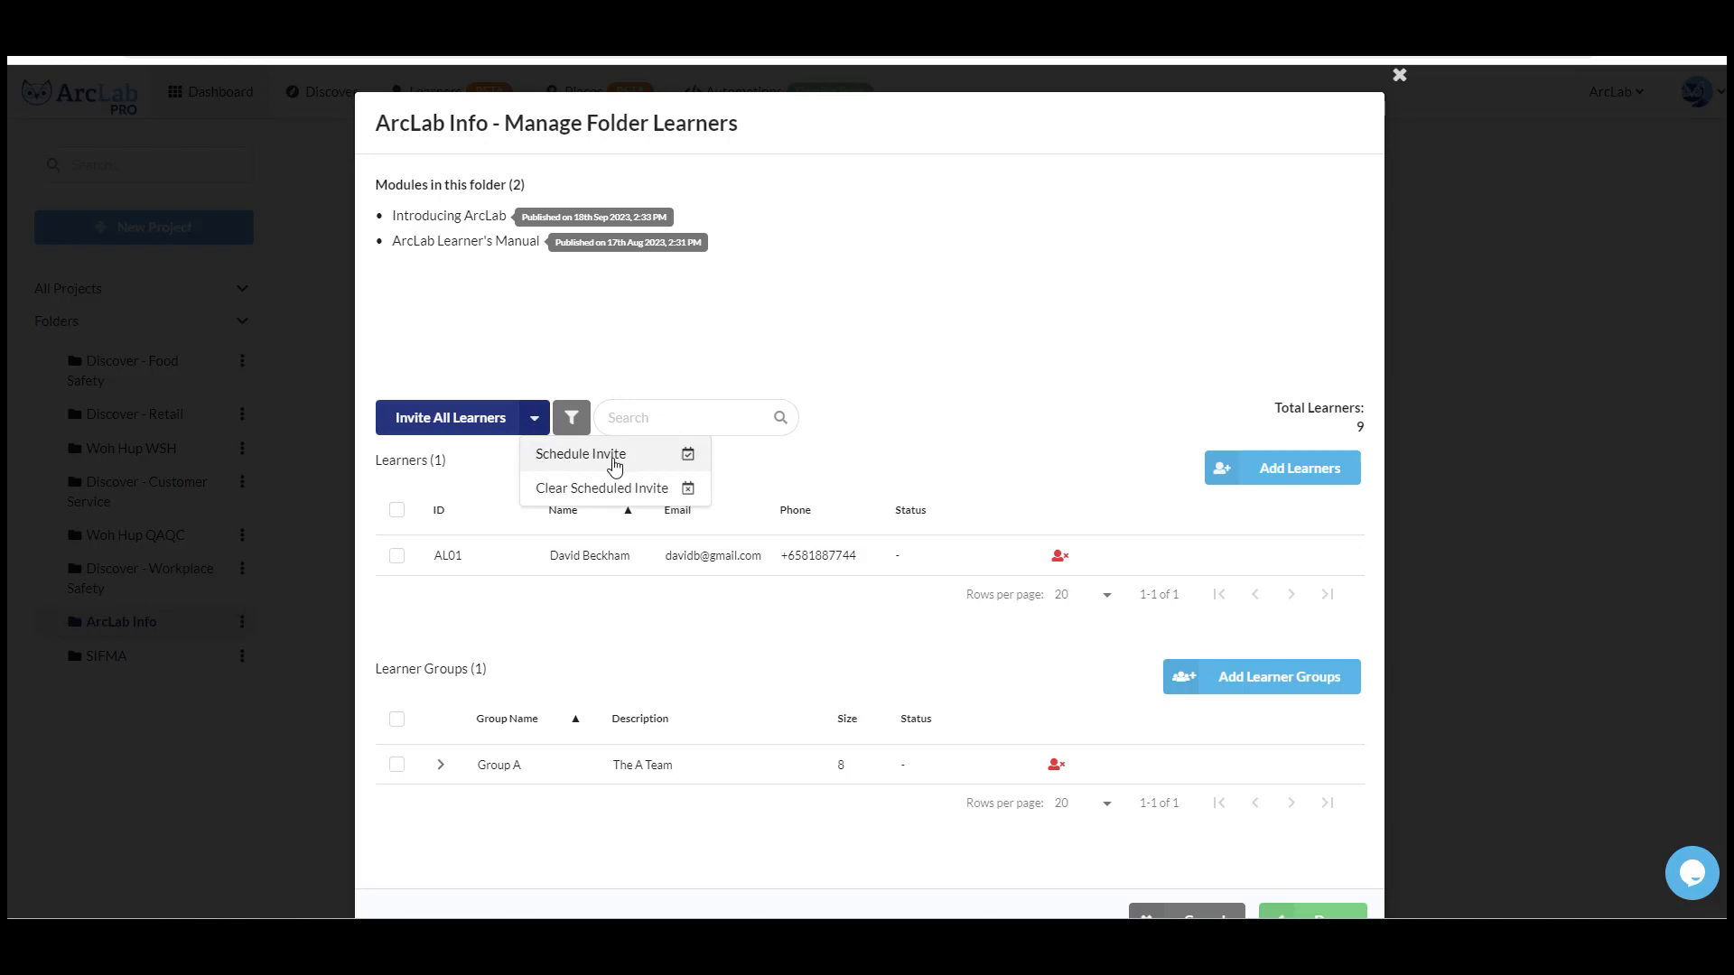
left_click(612, 463)
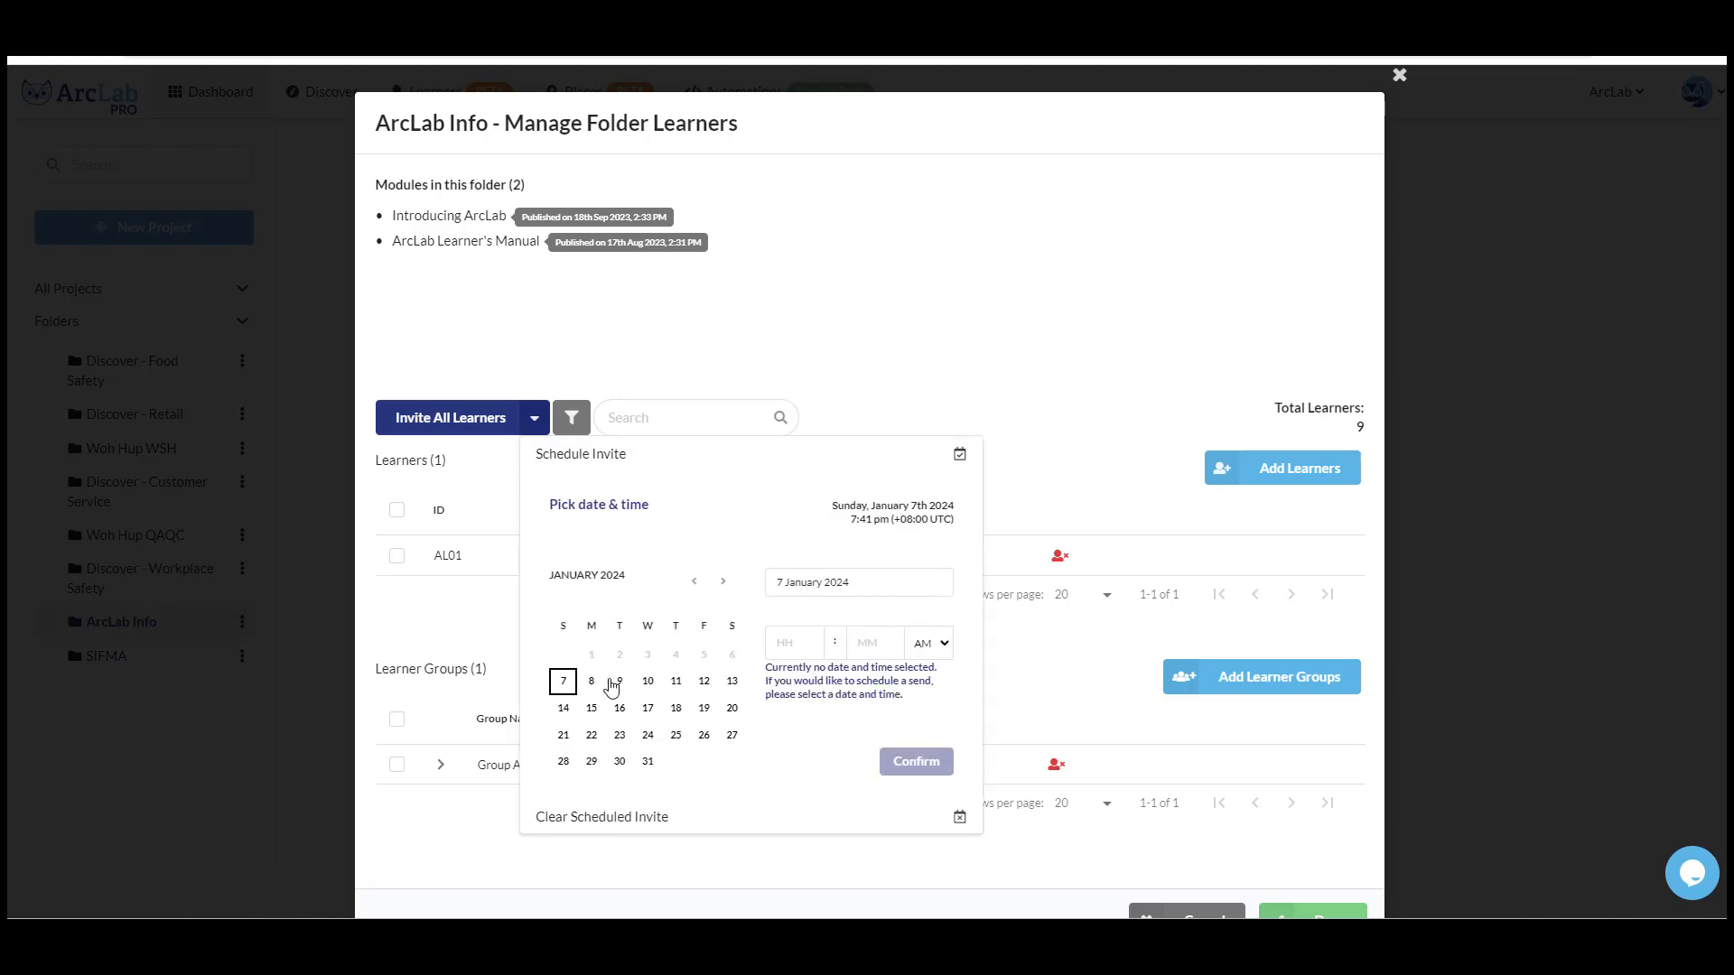
left_click(648, 683)
left_click(781, 643)
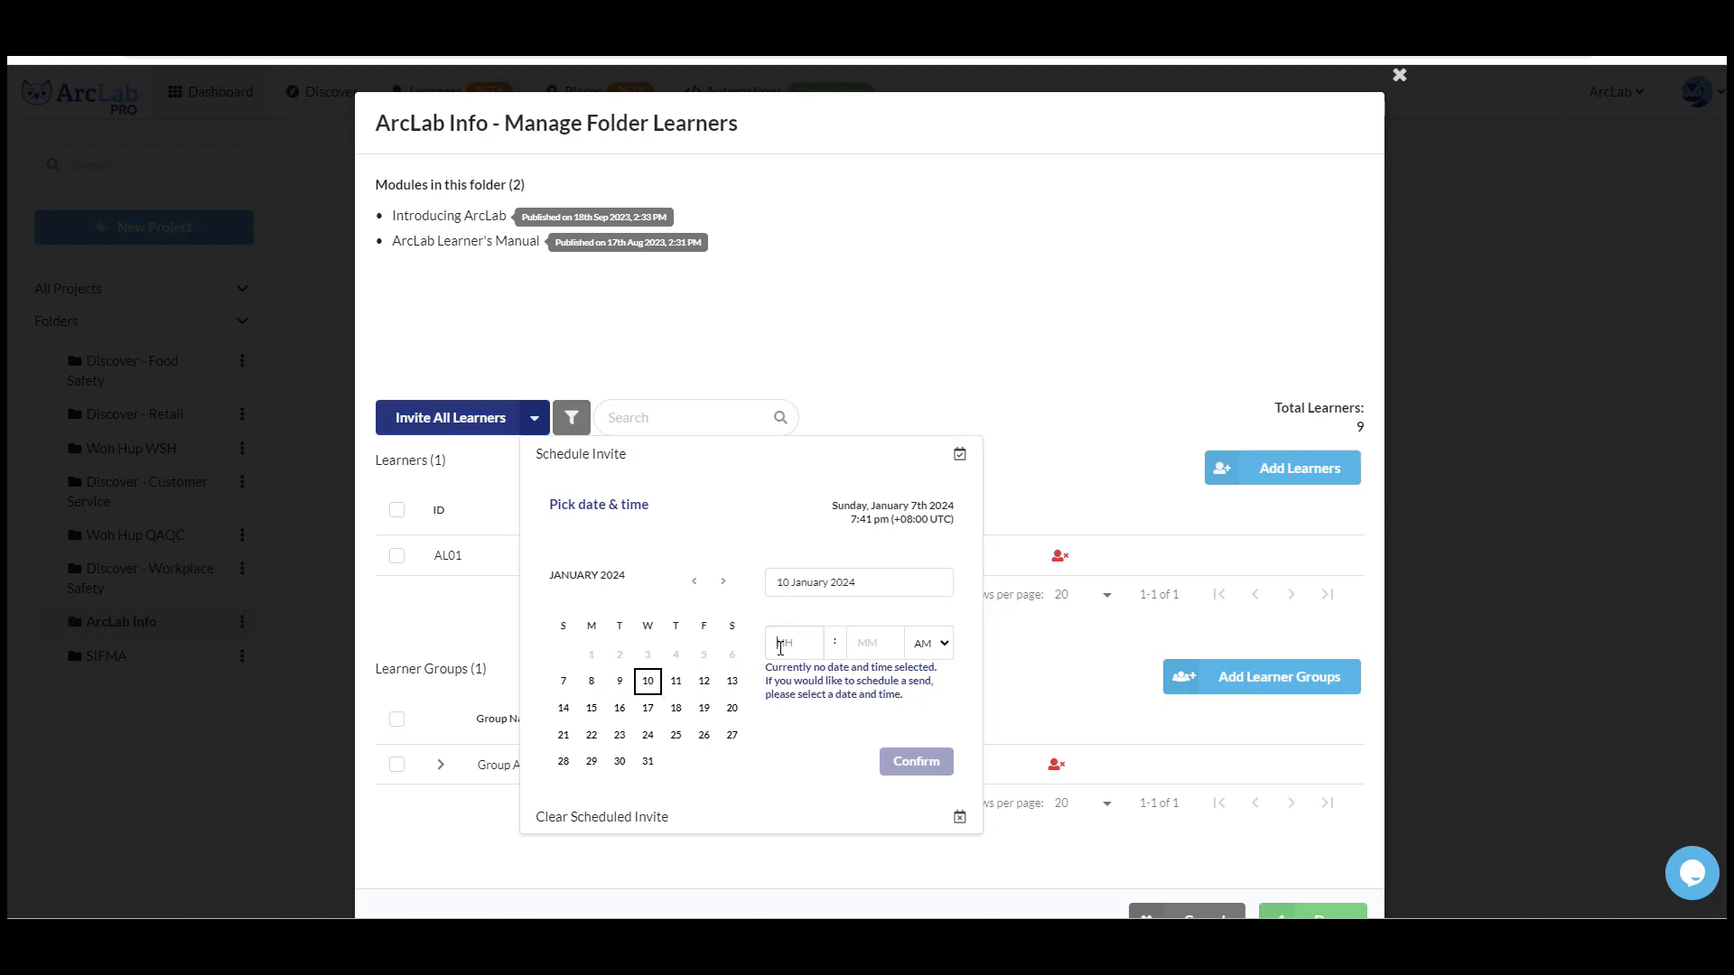
type("10")
type("30")
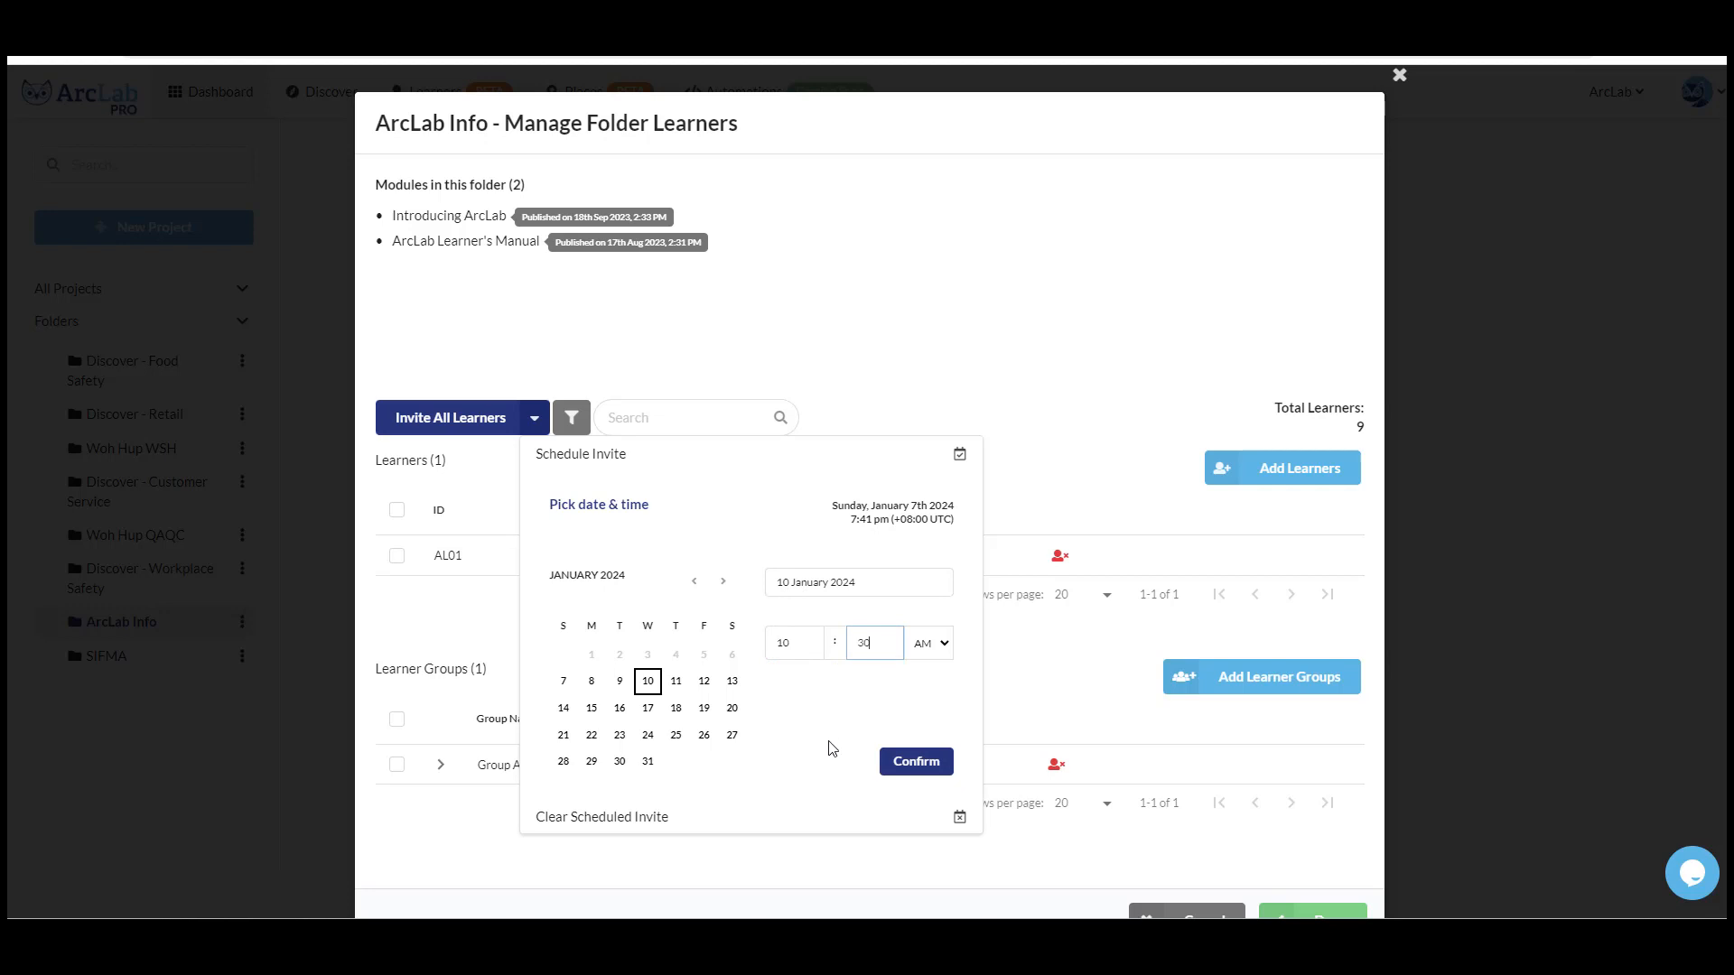
left_click(930, 778)
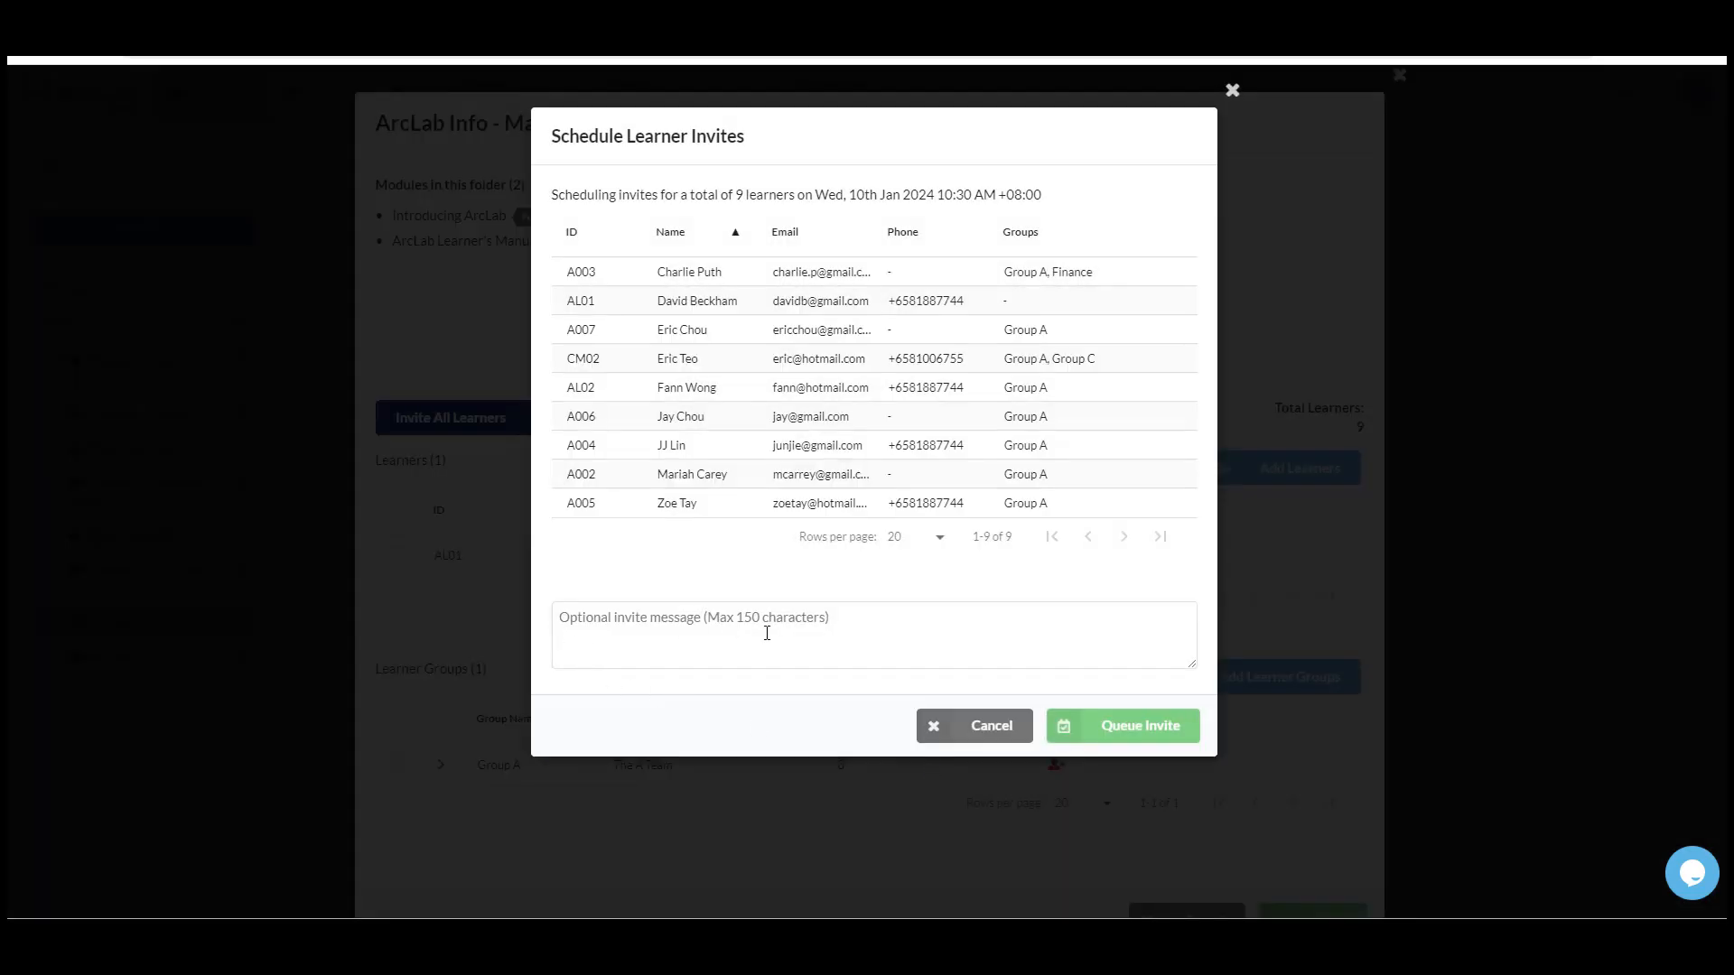
left_click(561, 621)
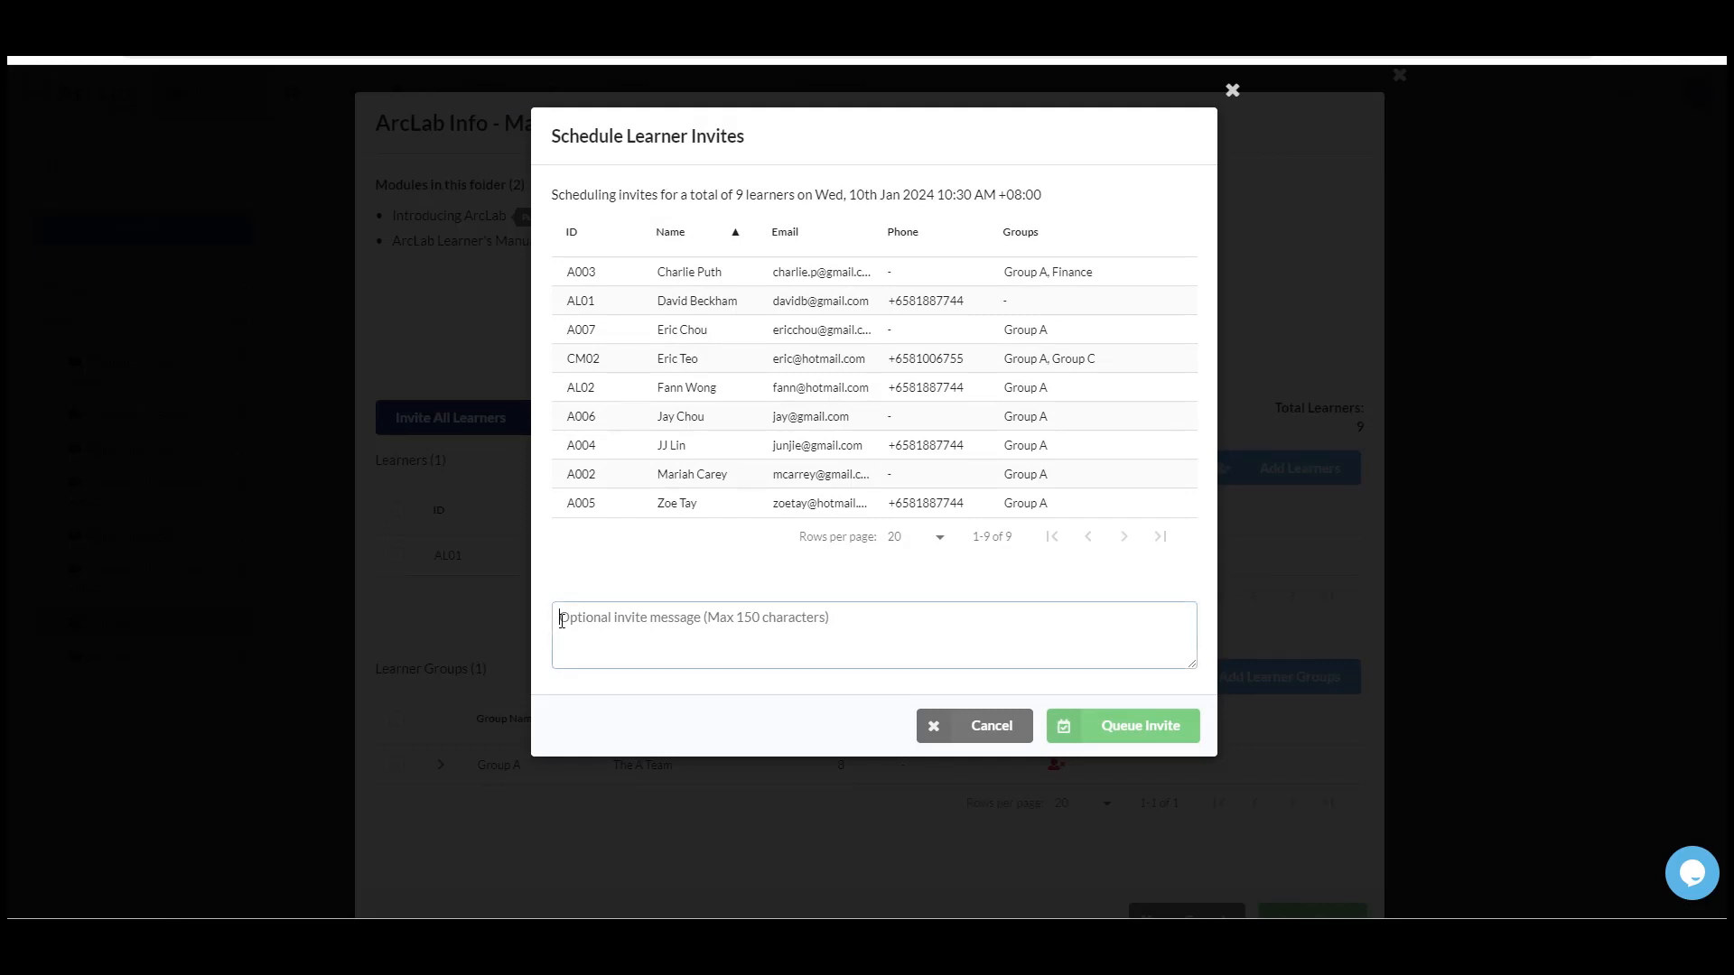
type("Unlock your potential! Join our training session now. Learn, grow, succeed! 🚀")
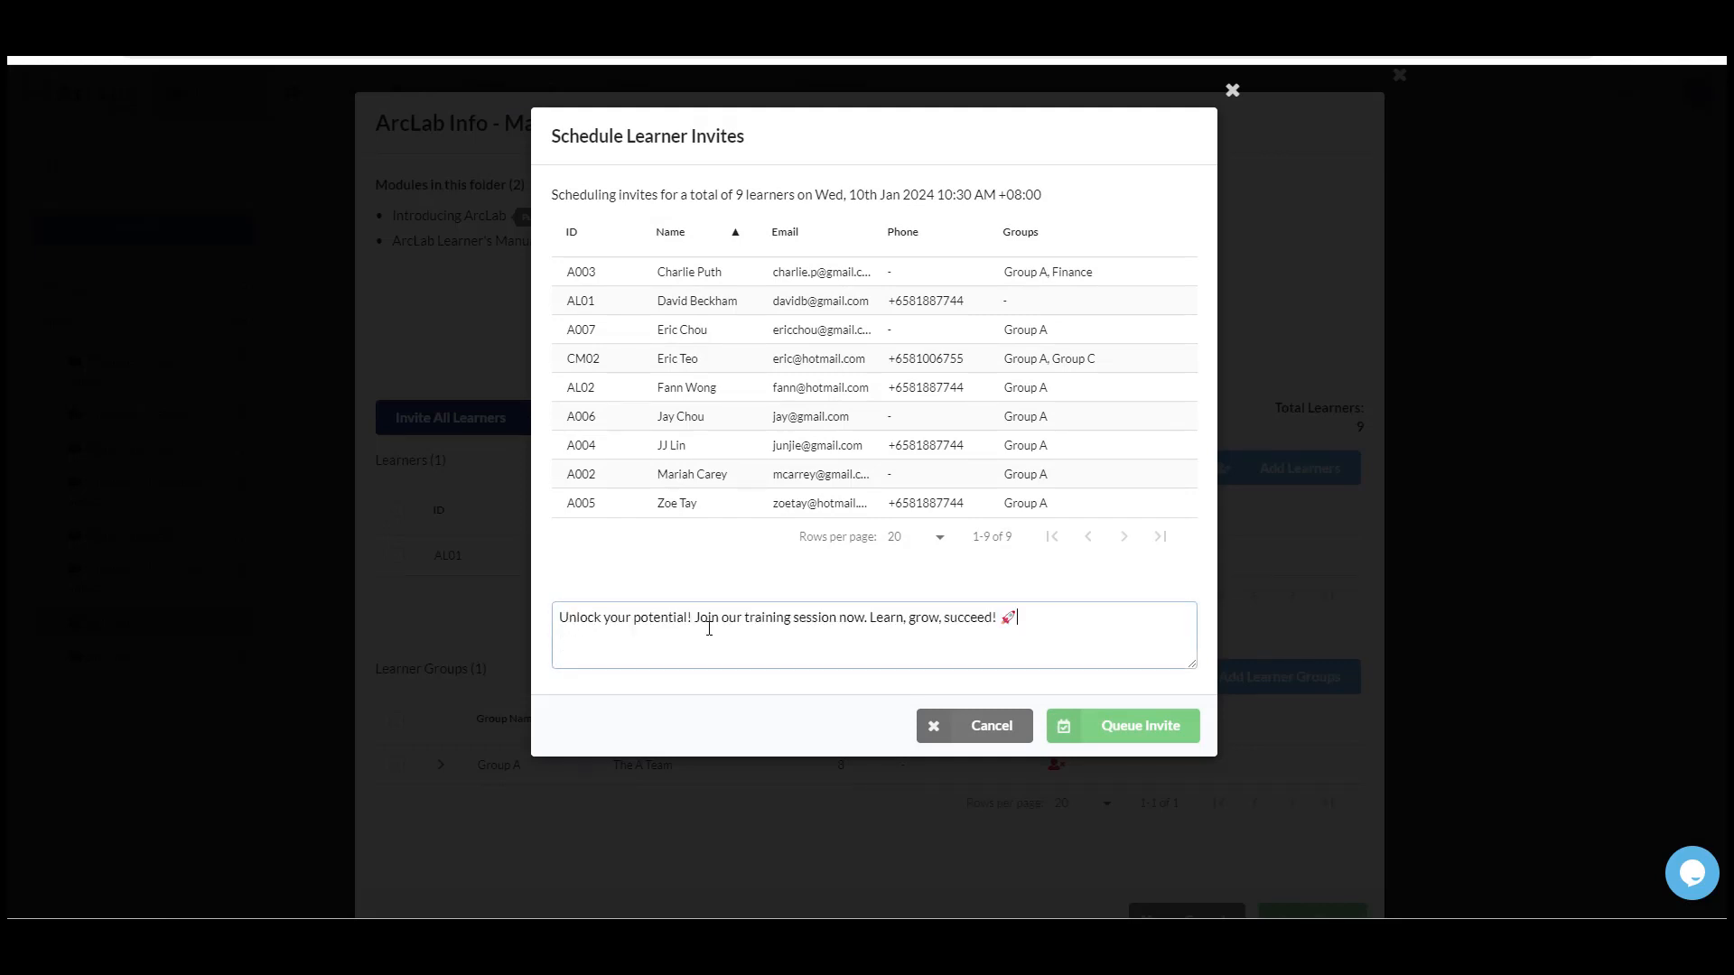